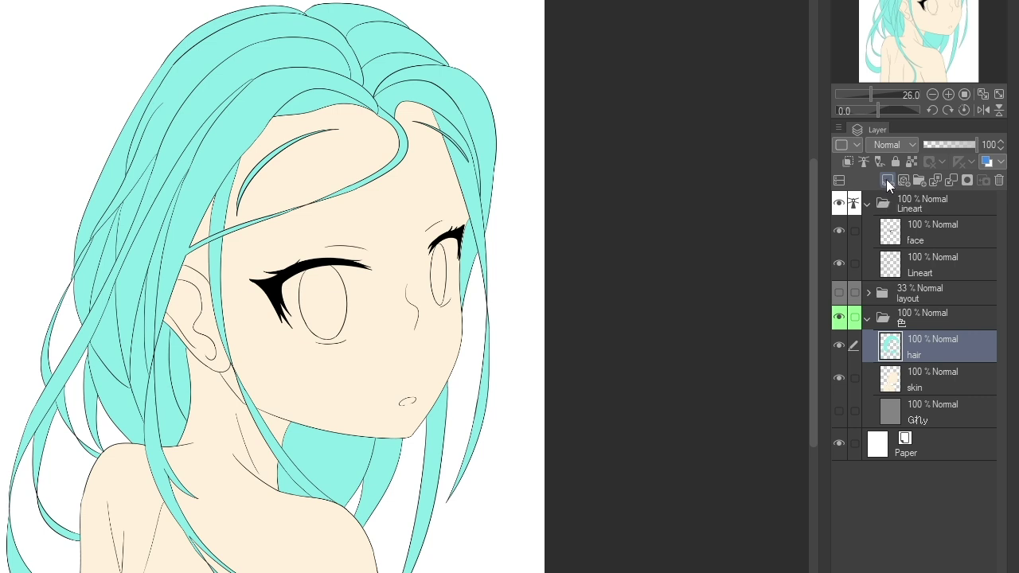
Add a raster layer above the hair layer and move it into a new layer folder named Eyes
{"action": "left_click", "coordinate": [889, 182]}
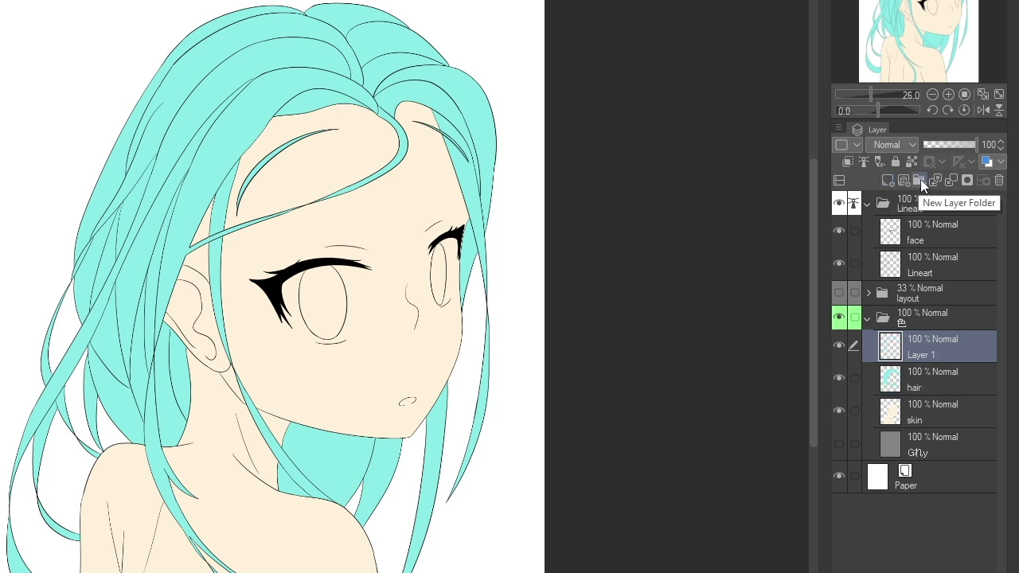
{"action": "left_click", "coordinate": [920, 180]}
{"action": "double_click", "coordinate": [927, 347]}
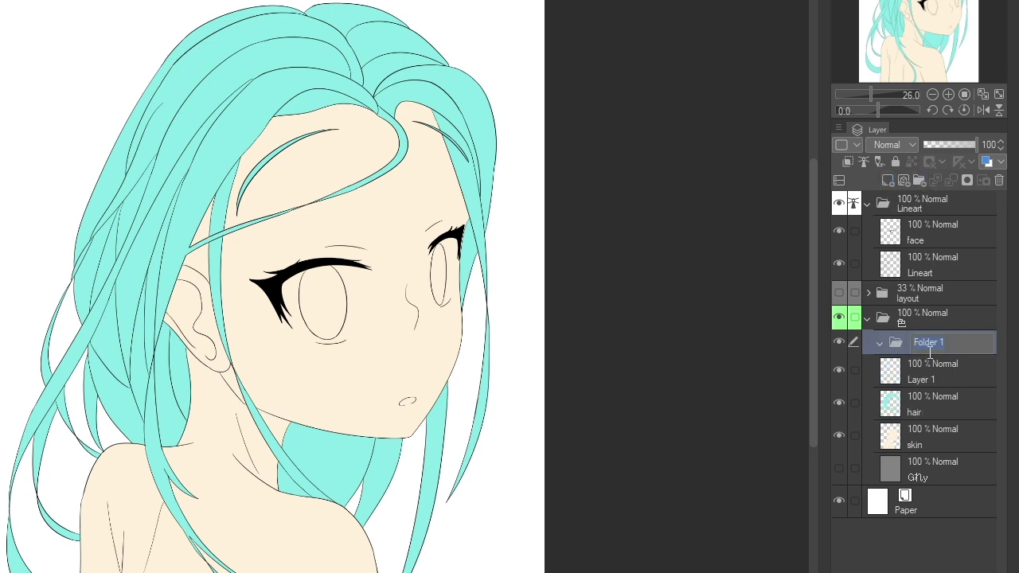
{"action": "type", "text": "Eyes"}
{"action": "left_click_drag", "start_coordinate": [928, 367], "coordinate": [929, 349]}
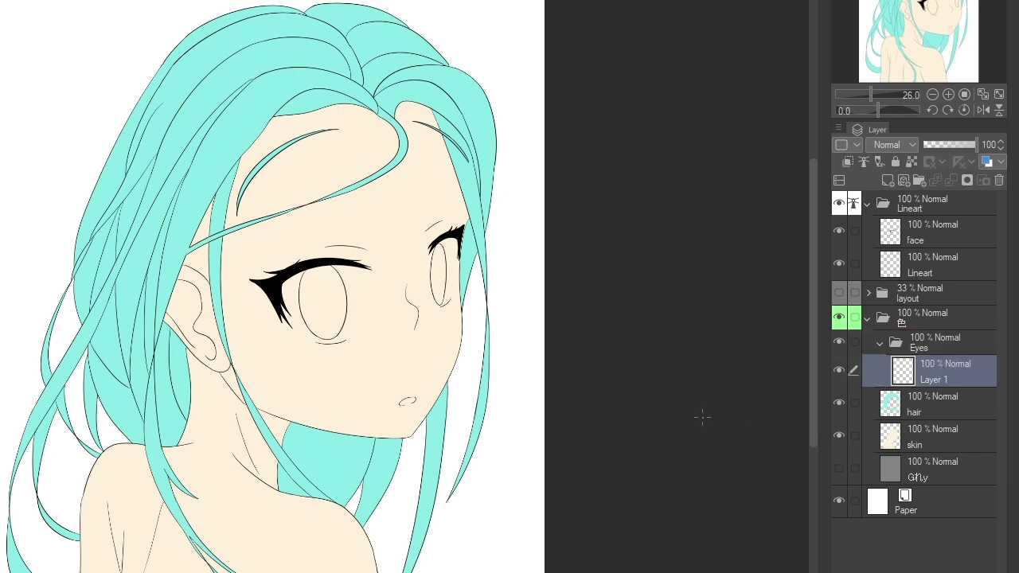
Outline the open edges of both eye whites on the new layer with the G-pen in blue (HSV 229, 100, 100)
{"action": "scroll", "coordinate": [646, 446], "scroll_direction": "up", "scroll_amount": 2}
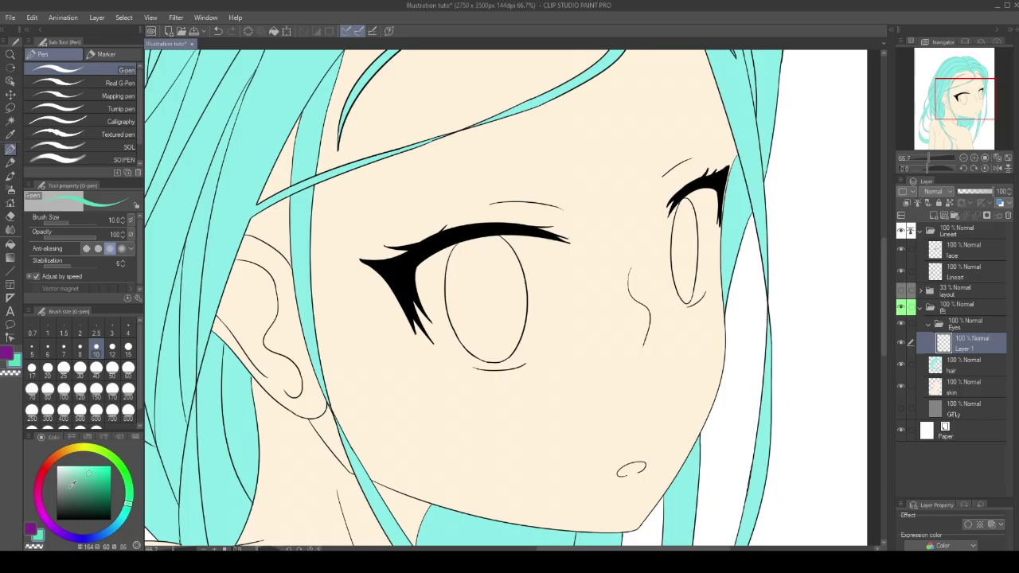
{"action": "left_click", "coordinate": [93, 539]}
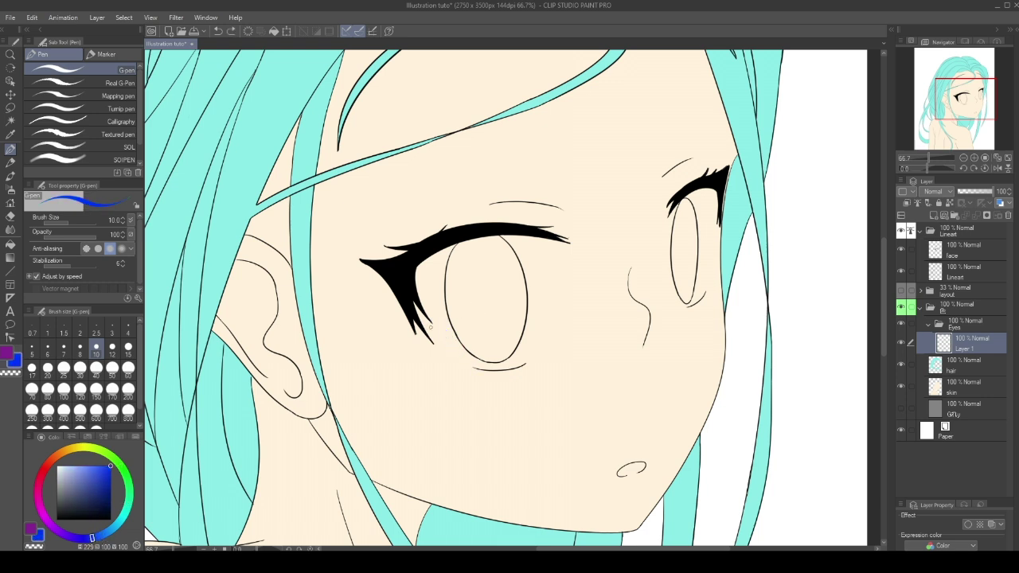
{"action": "left_click_drag", "start_coordinate": [433, 343], "coordinate": [479, 369]}
{"action": "key", "text": "ctrl+z"}
{"action": "left_click_drag", "start_coordinate": [547, 238], "coordinate": [524, 365]}
{"action": "left_click_drag", "start_coordinate": [668, 216], "coordinate": [686, 308]}
{"action": "left_click_drag", "start_coordinate": [718, 215], "coordinate": [704, 298]}
{"action": "key", "text": "ctrl+z"}
{"action": "key", "text": "ctrl+z"}
Fill the outlined eye whites and iris areas of both eyes with the same blue
{"action": "key", "text": "g"}
{"action": "left_click", "coordinate": [704, 231]}
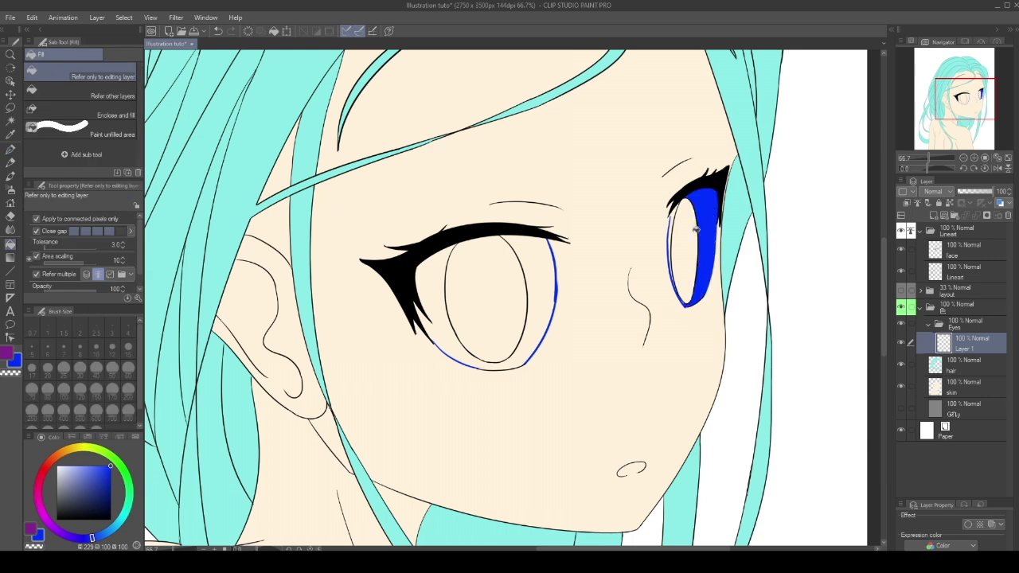
{"action": "left_click", "coordinate": [676, 214]}
{"action": "left_click", "coordinate": [686, 241]}
{"action": "key", "text": "p"}
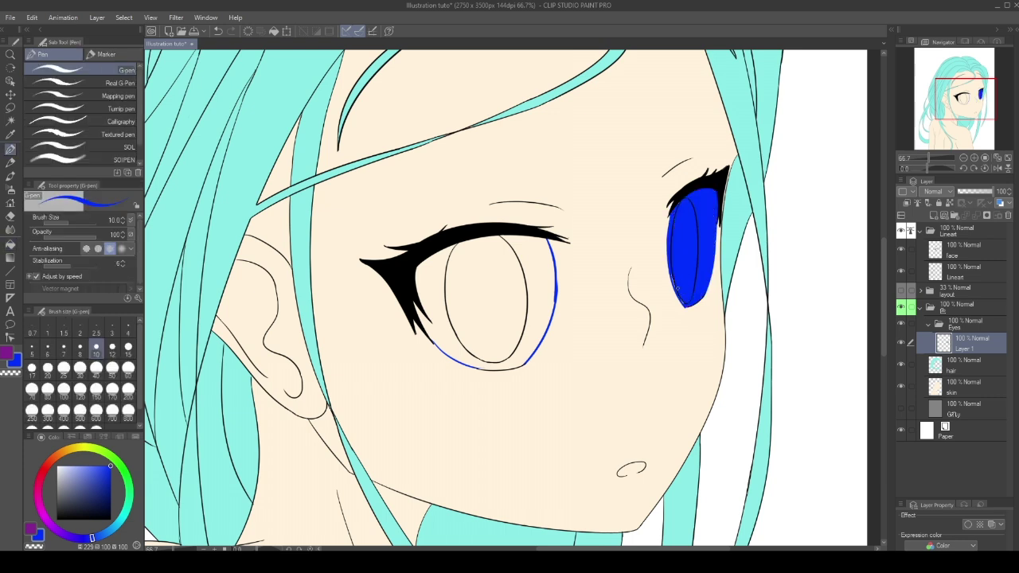
{"action": "key", "text": "g"}
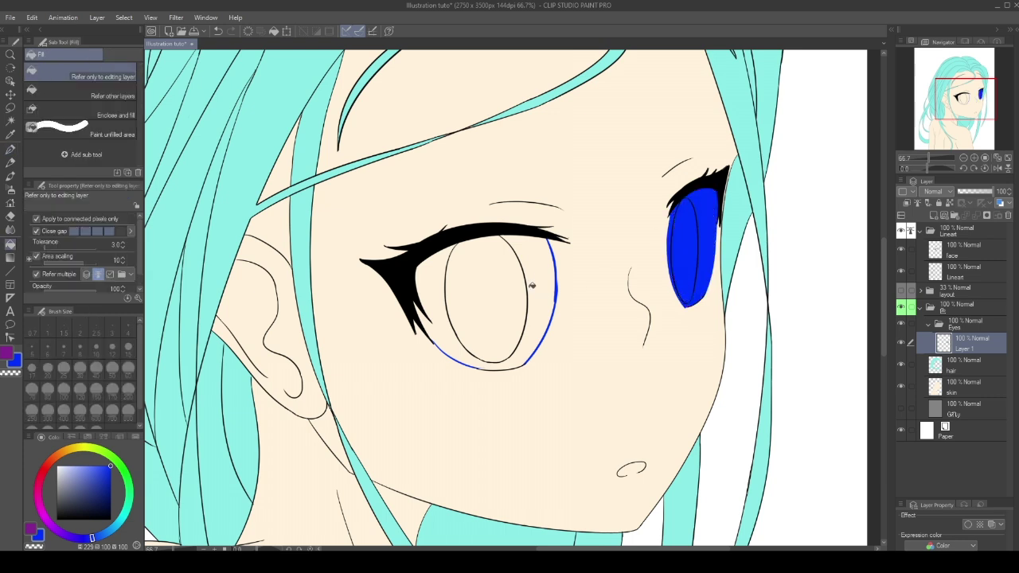
{"action": "left_click", "coordinate": [536, 279]}
{"action": "left_click", "coordinate": [497, 291]}
{"action": "key", "text": "p"}
Turn the blue eye fill white with a Hue/Saturation/Luminosity correction, setting Luminosity to 100
{"action": "left_click", "coordinate": [32, 17]}
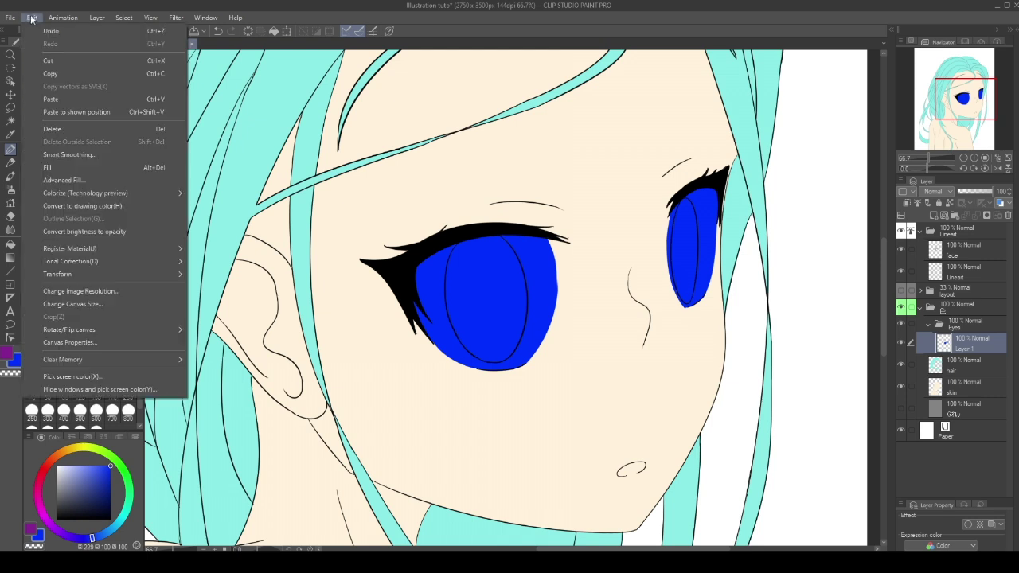
{"action": "mouse_move", "coordinate": [87, 266]}
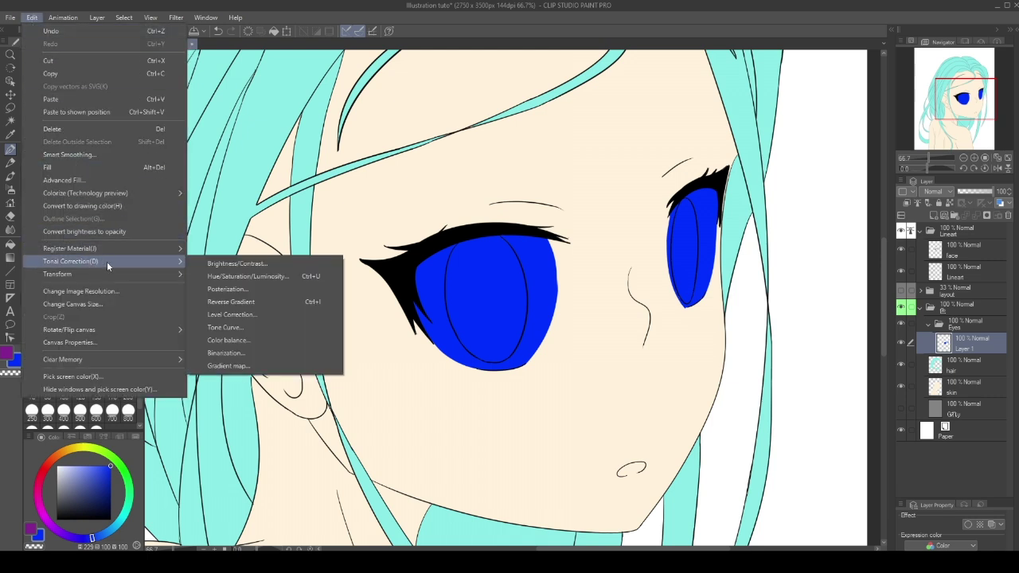
{"action": "left_click", "coordinate": [248, 276]}
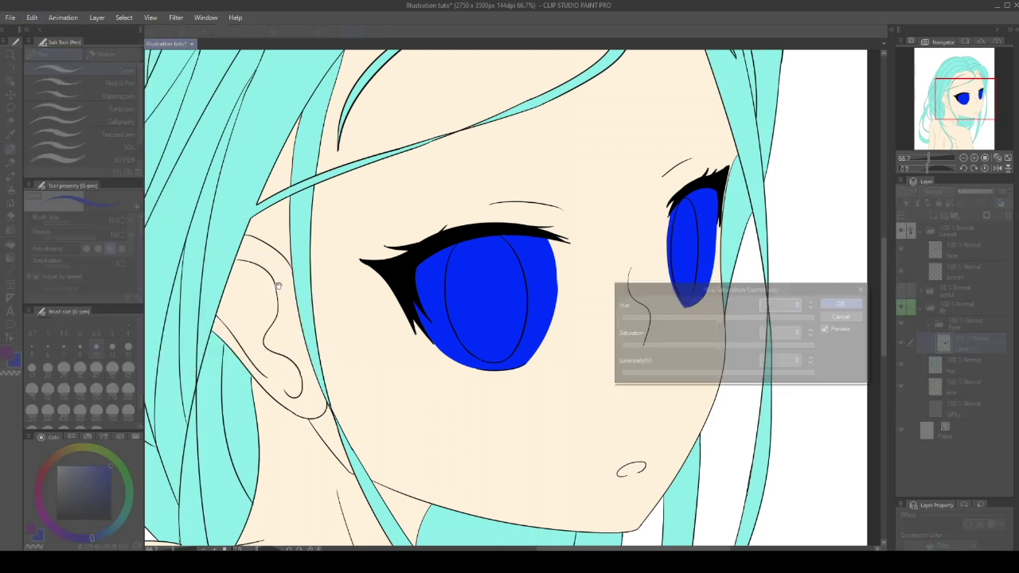
{"action": "left_click_drag", "start_coordinate": [756, 376], "coordinate": [840, 384]}
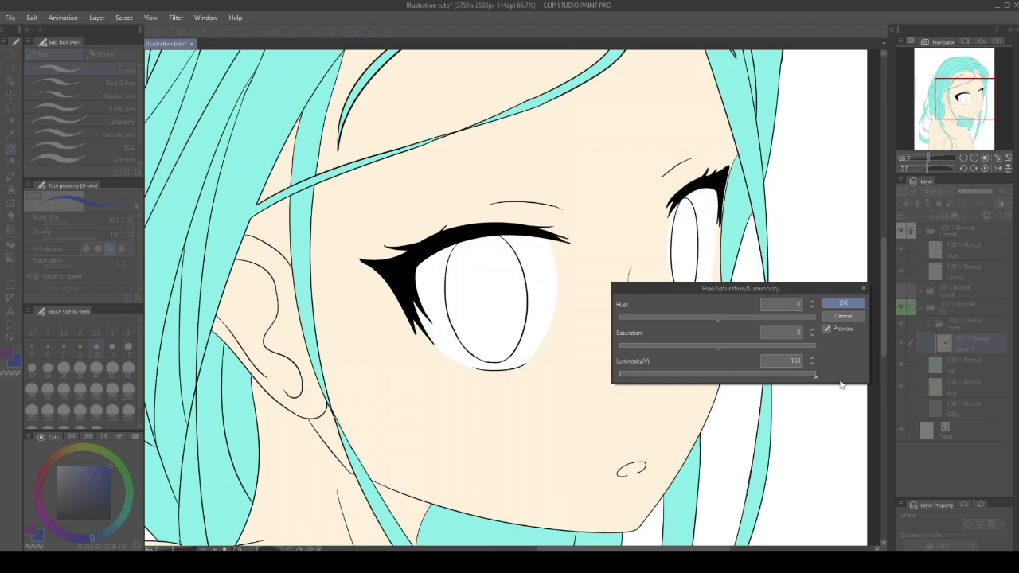
{"action": "left_click", "coordinate": [843, 304]}
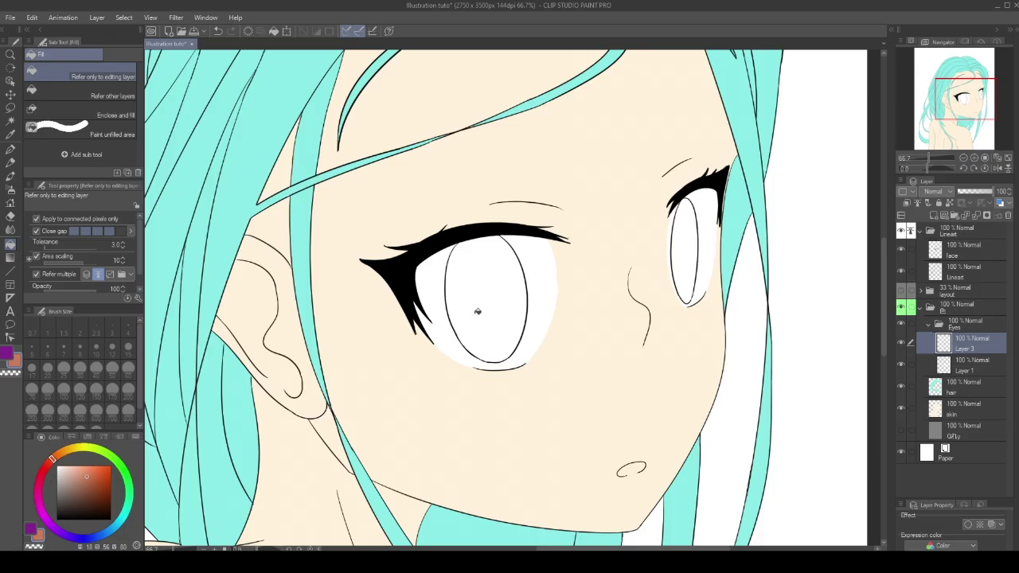
Fill both irises with reddish brown (HSV 18, 56, 80), then add a raster layer clipped to the iris layer
{"action": "left_click", "coordinate": [478, 312]}
{"action": "left_click", "coordinate": [690, 256]}
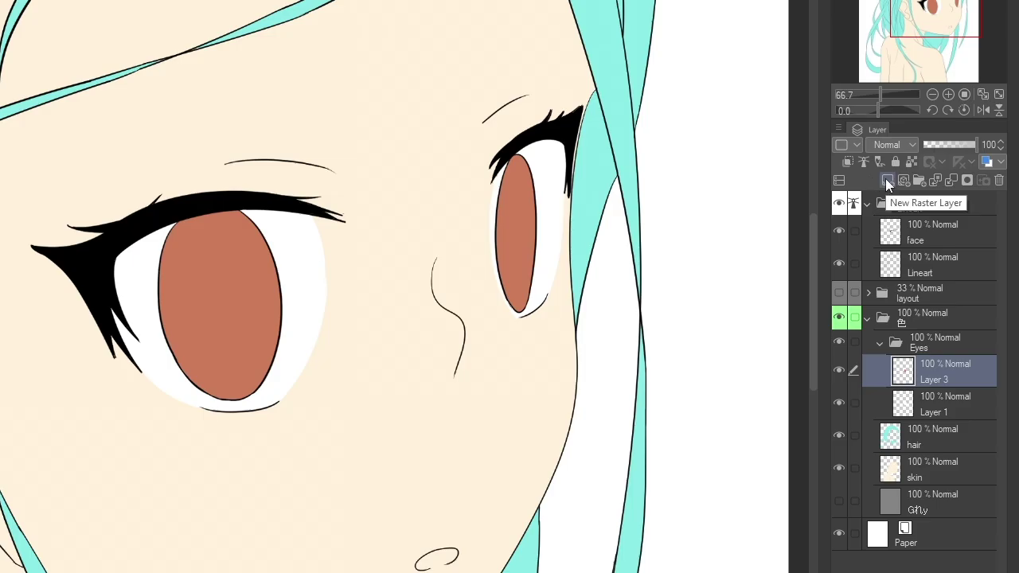
{"action": "left_click", "coordinate": [935, 215]}
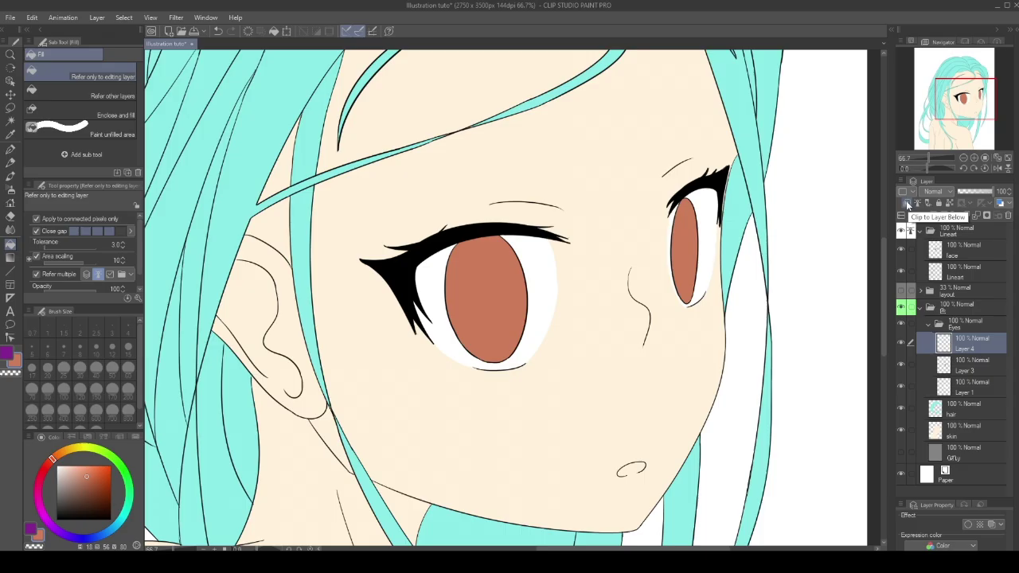
{"action": "left_click", "coordinate": [849, 159]}
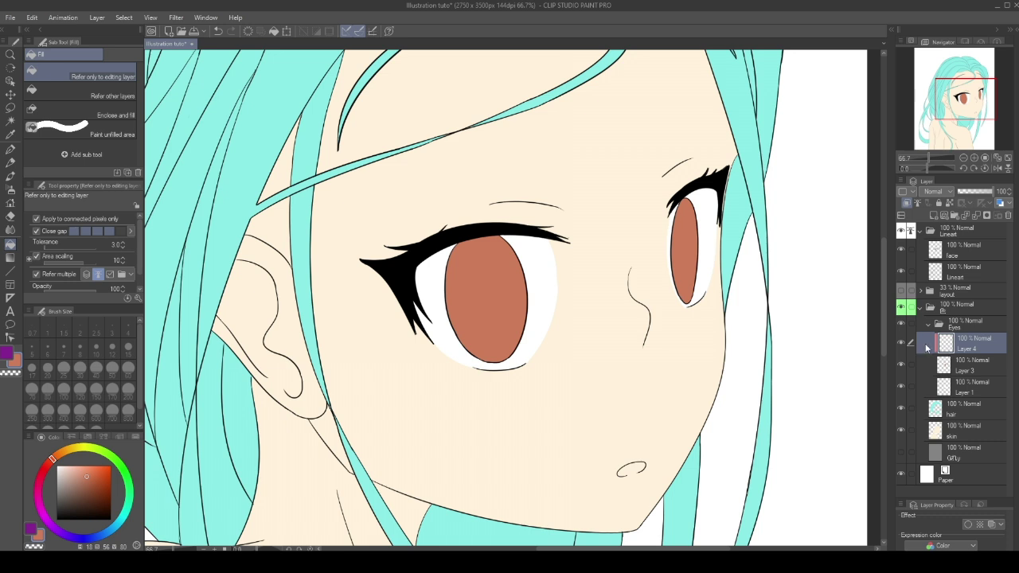
Sample the iris color, shift it to dark red (HSV 1, 71, 66) and paint a rim inside the larger iris with the G-pen
{"action": "key", "text": "p"}
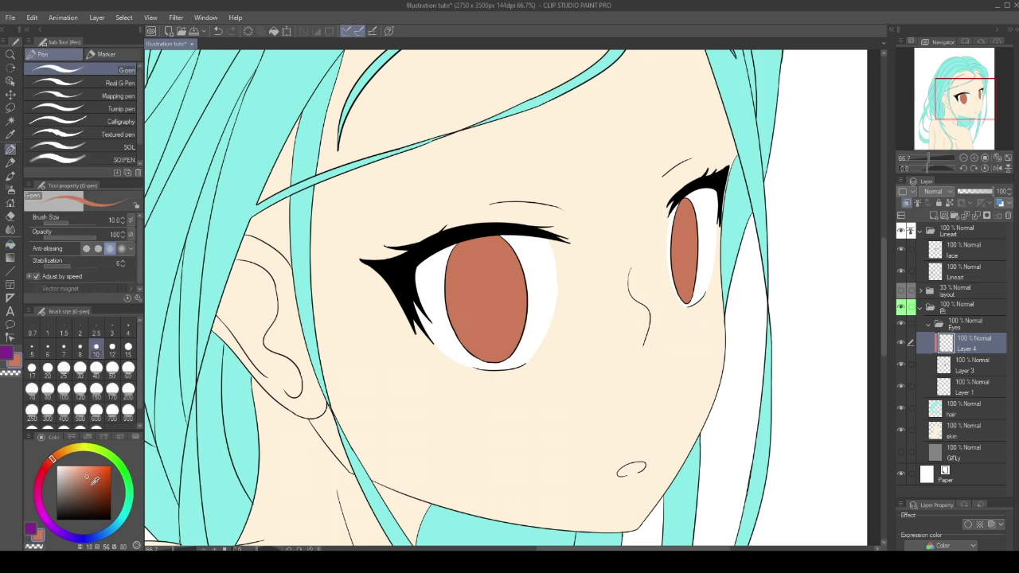
{"action": "key", "text": "x"}
{"action": "key", "text": "i"}
{"action": "left_click", "coordinate": [459, 321]}
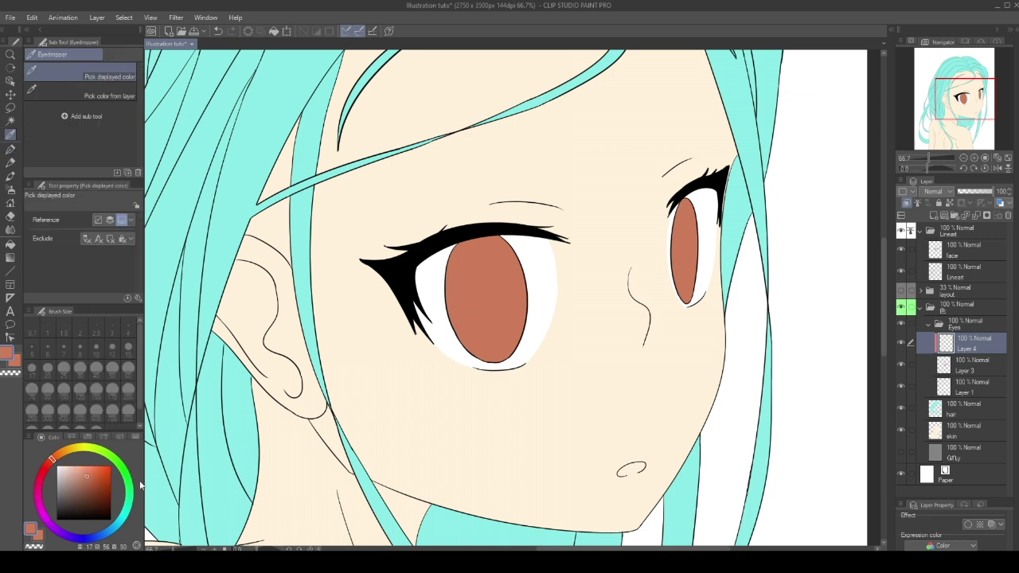
{"action": "left_click", "coordinate": [43, 474]}
{"action": "left_click", "coordinate": [95, 483]}
{"action": "left_click", "coordinate": [44, 472]}
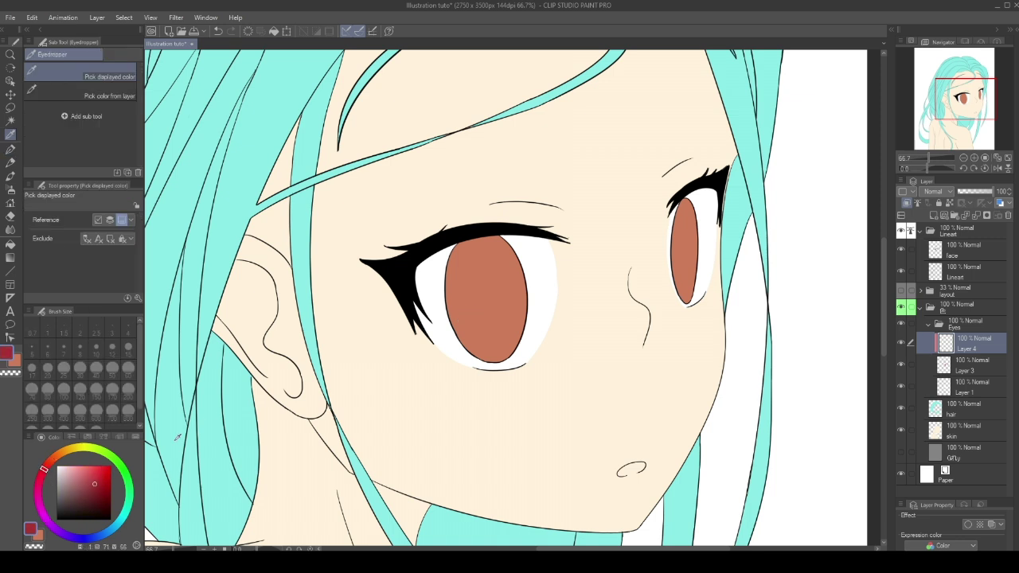
{"action": "key", "text": "p"}
{"action": "left_click_drag", "start_coordinate": [457, 246], "coordinate": [489, 360]}
{"action": "left_click_drag", "start_coordinate": [498, 238], "coordinate": [496, 360]}
Paint a dark red oval pupil in the center of the larger iris
{"action": "key", "text": "e"}
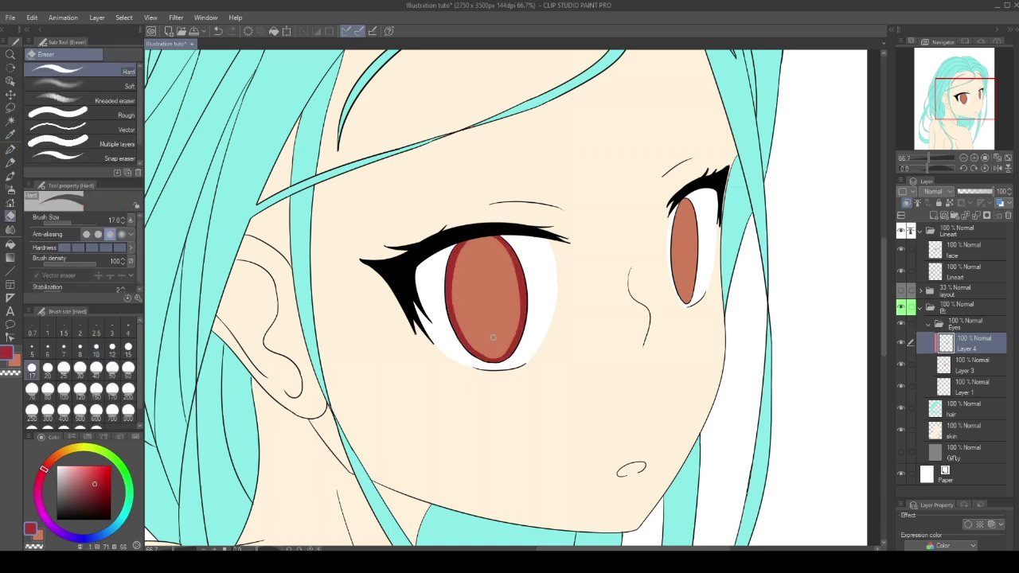
{"action": "key", "text": "p"}
{"action": "mouse_move", "coordinate": [487, 285]}
{"action": "left_mouse_down"}
{"action": "mouse_move", "coordinate": [492, 312]}
{"action": "mouse_move", "coordinate": [478, 319]}
{"action": "mouse_move", "coordinate": [489, 321]}
{"action": "left_mouse_up"}
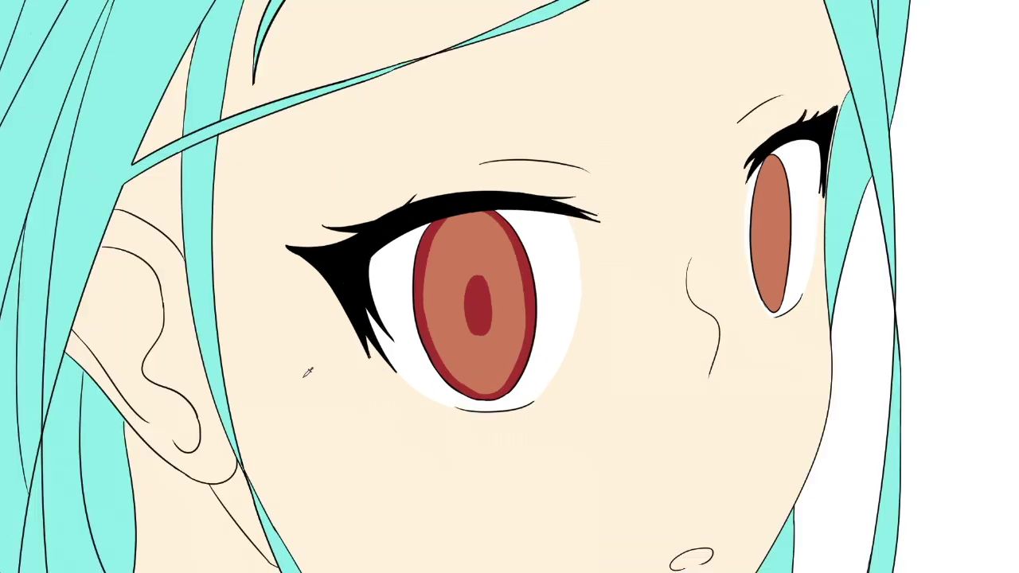
{"action": "key", "text": "b"}
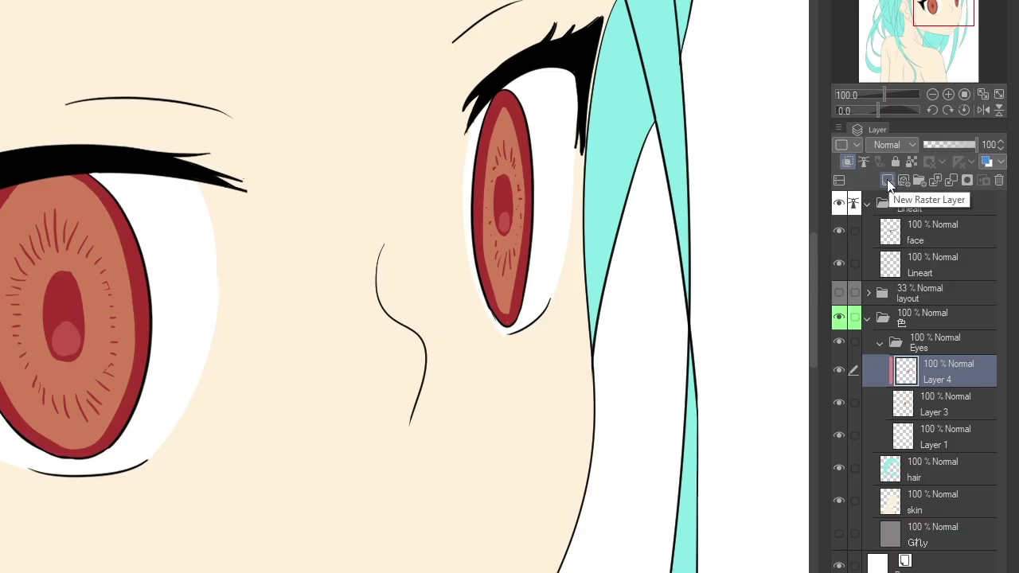
Add a raster layer above the iris details, clip it to the layer below and set its blending mode to Multiply
{"action": "left_click", "coordinate": [888, 181]}
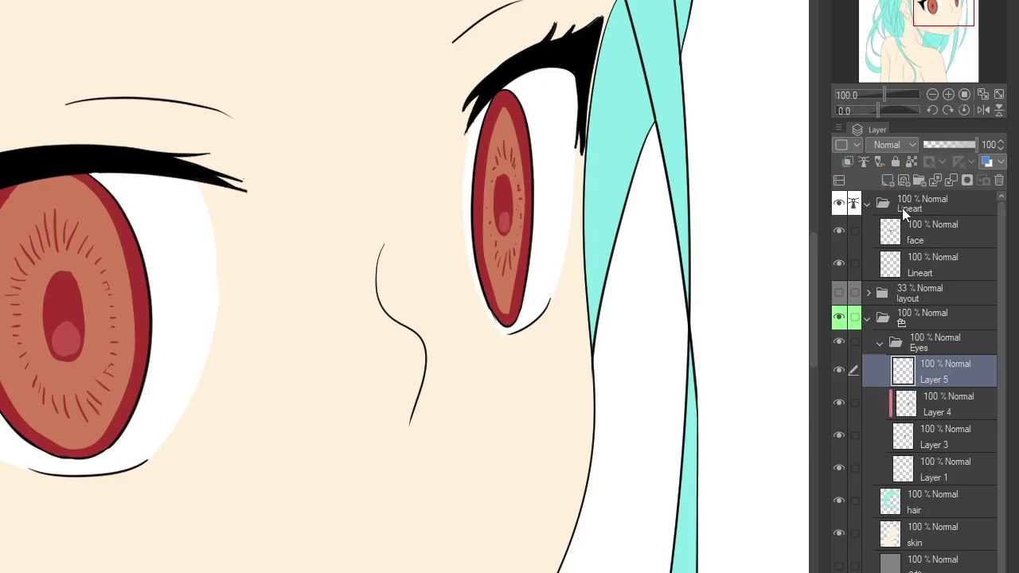
{"action": "left_click", "coordinate": [848, 162]}
{"action": "left_click", "coordinate": [908, 147]}
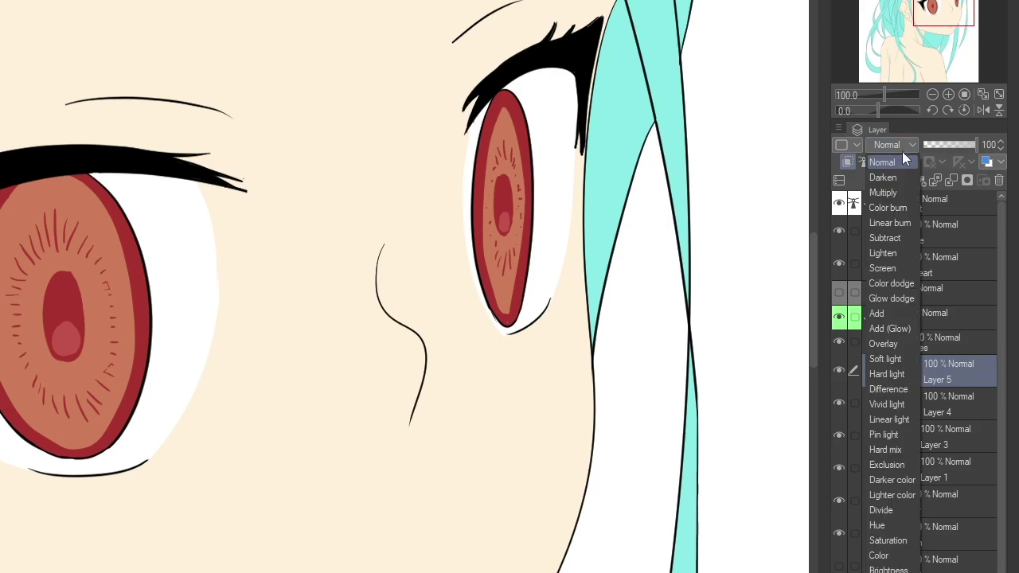
{"action": "left_click", "coordinate": [893, 192]}
Paint a curved dark red shadow over the upper part of both irises and set the layer's opacity to 84%
{"action": "mouse_move", "coordinate": [440, 317]}
{"action": "left_mouse_down"}
{"action": "mouse_move", "coordinate": [422, 309]}
{"action": "mouse_move", "coordinate": [312, 349]}
{"action": "mouse_move", "coordinate": [324, 338]}
{"action": "left_mouse_up"}
{"action": "mouse_move", "coordinate": [321, 325]}
{"action": "left_mouse_down"}
{"action": "mouse_move", "coordinate": [351, 308]}
{"action": "mouse_move", "coordinate": [402, 302]}
{"action": "mouse_move", "coordinate": [454, 316]}
{"action": "mouse_move", "coordinate": [394, 293]}
{"action": "mouse_move", "coordinate": [361, 300]}
{"action": "mouse_move", "coordinate": [370, 306]}
{"action": "left_mouse_up"}
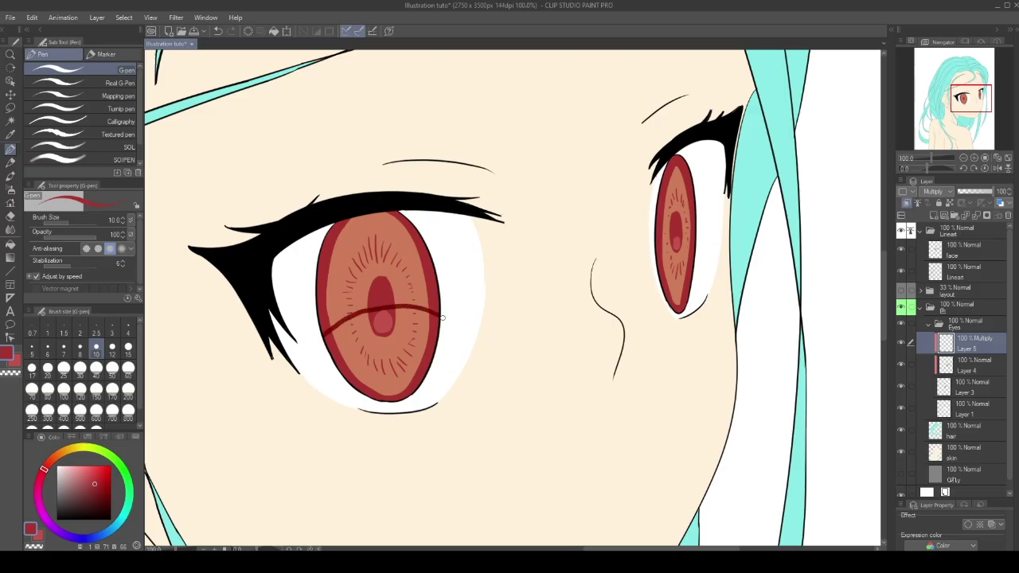
{"action": "left_click_drag", "start_coordinate": [445, 275], "coordinate": [674, 230]}
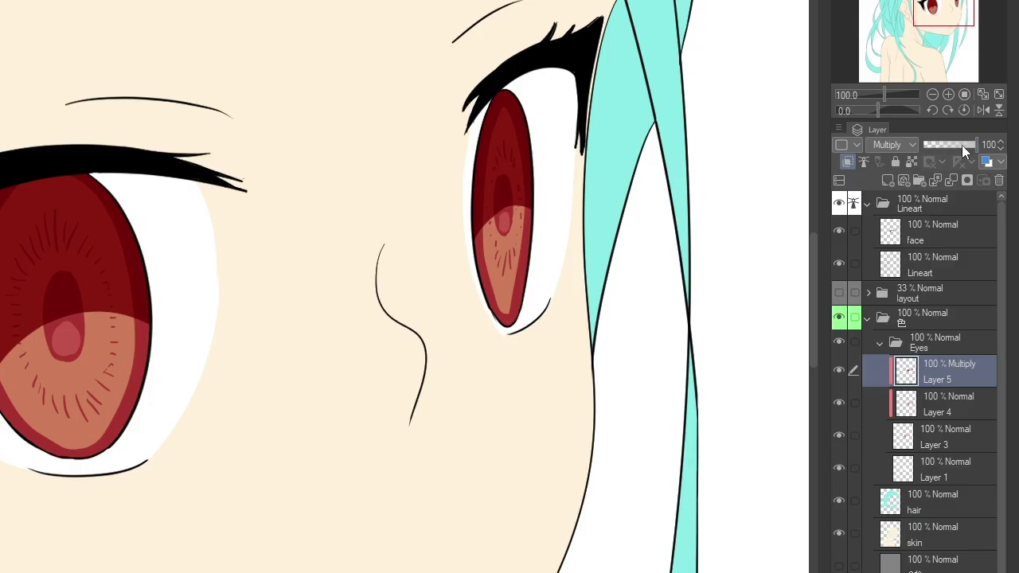
{"action": "left_click", "coordinate": [981, 193]}
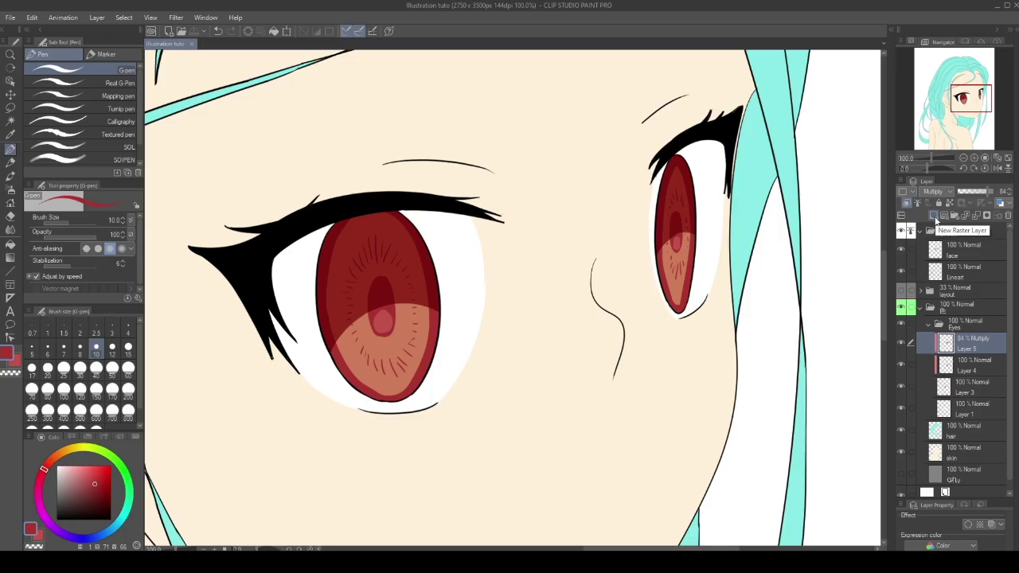
Add a raster layer above the shadow, clip it to the layer below and set its blending mode to Add (Glow)
{"action": "left_click", "coordinate": [889, 182]}
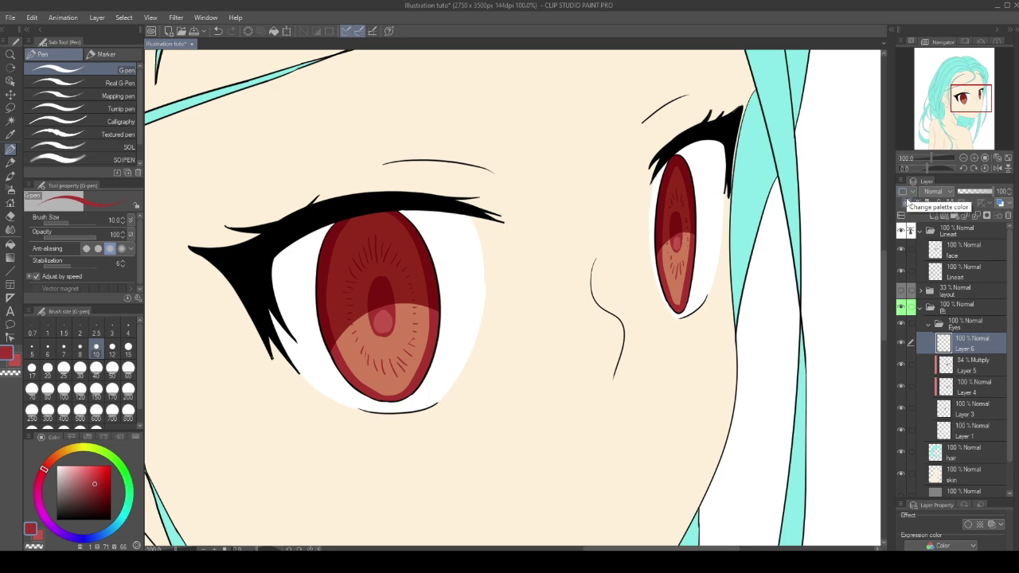
{"action": "left_click", "coordinate": [908, 203]}
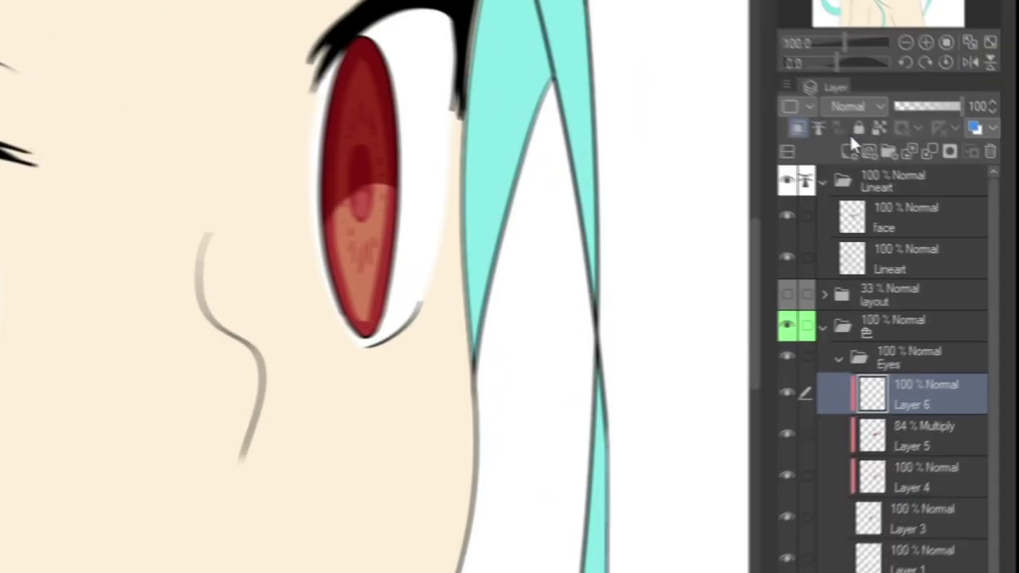
{"action": "left_click", "coordinate": [934, 191]}
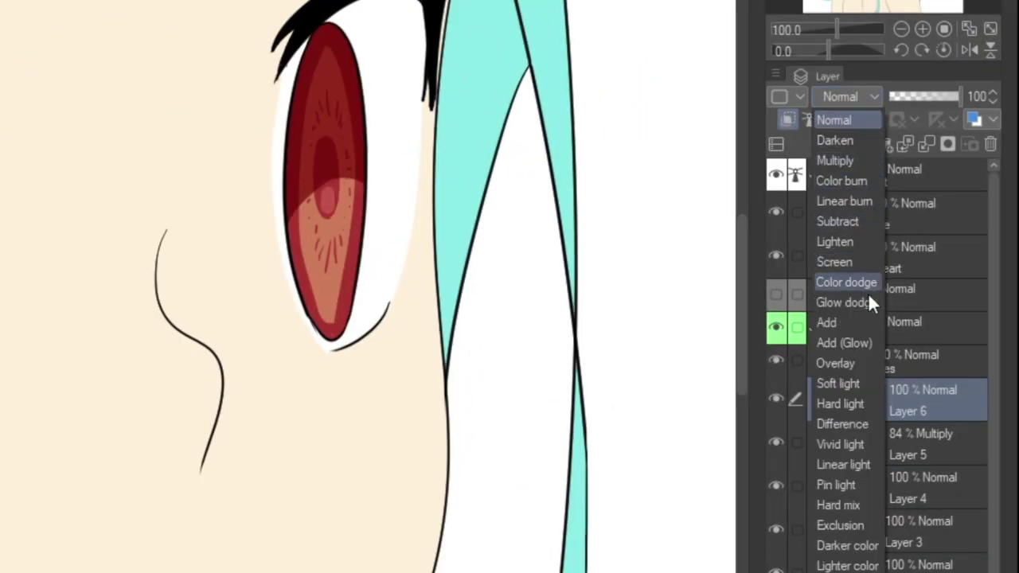
{"action": "left_click", "coordinate": [858, 345]}
Paint an orange glow in the lower part of the irises and soften its edges with the Blur tool
{"action": "mouse_move", "coordinate": [390, 356]}
{"action": "left_mouse_down"}
{"action": "mouse_move", "coordinate": [399, 389]}
{"action": "mouse_move", "coordinate": [376, 390]}
{"action": "mouse_move", "coordinate": [410, 374]}
{"action": "mouse_move", "coordinate": [397, 356]}
{"action": "mouse_move", "coordinate": [397, 377]}
{"action": "mouse_move", "coordinate": [393, 356]}
{"action": "mouse_move", "coordinate": [414, 374]}
{"action": "mouse_move", "coordinate": [401, 391]}
{"action": "mouse_move", "coordinate": [369, 381]}
{"action": "mouse_move", "coordinate": [401, 388]}
{"action": "left_mouse_up"}
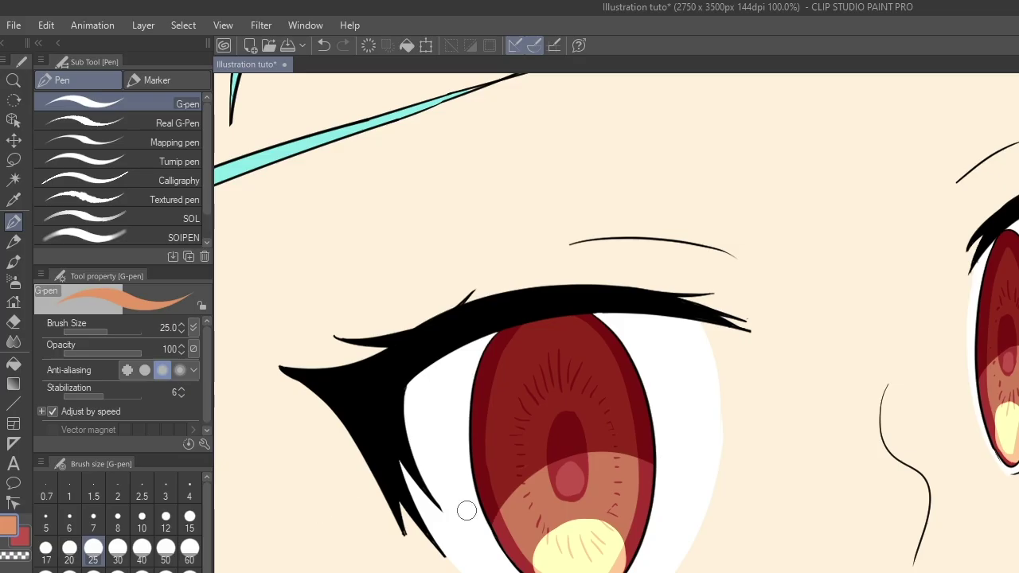
{"action": "left_click", "coordinate": [13, 341]}
{"action": "left_click", "coordinate": [182, 133]}
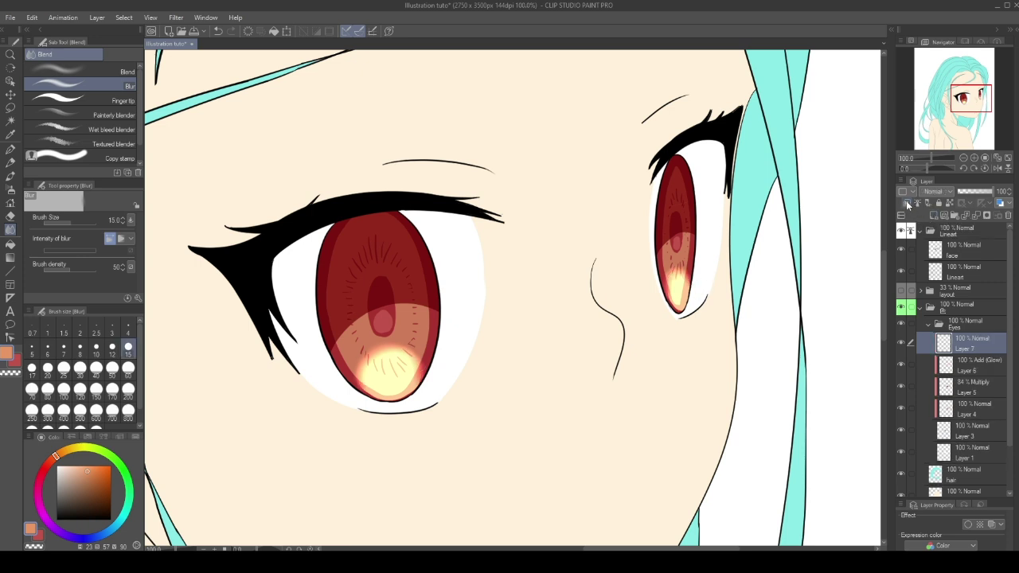
Clip the new layer above the glow to the layer below and paint a purple highlight (HSV 265, 44, 88) on the larger iris's upper part
{"action": "left_click", "coordinate": [906, 202]}
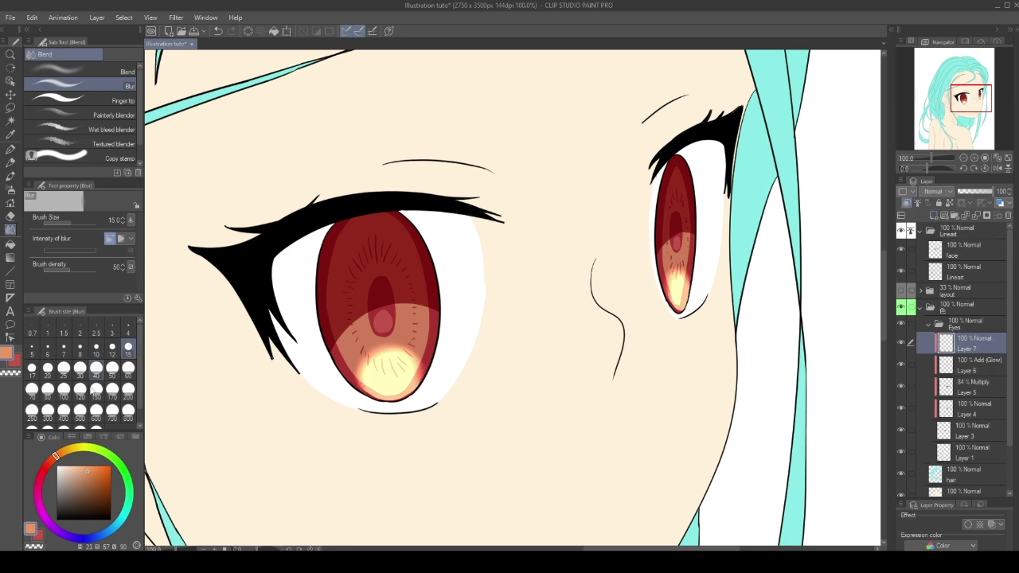
{"action": "left_click", "coordinate": [65, 536]}
{"action": "left_click", "coordinate": [81, 473]}
{"action": "key", "text": "p"}
{"action": "mouse_move", "coordinate": [371, 226]}
{"action": "left_mouse_down"}
{"action": "mouse_move", "coordinate": [391, 224]}
{"action": "mouse_move", "coordinate": [400, 273]}
{"action": "mouse_move", "coordinate": [406, 239]}
{"action": "mouse_move", "coordinate": [371, 264]}
{"action": "left_mouse_up"}
Cut a thin diagonal gap through the purple highlight and fade its inner side with the Soft eraser
{"action": "key", "text": "e"}
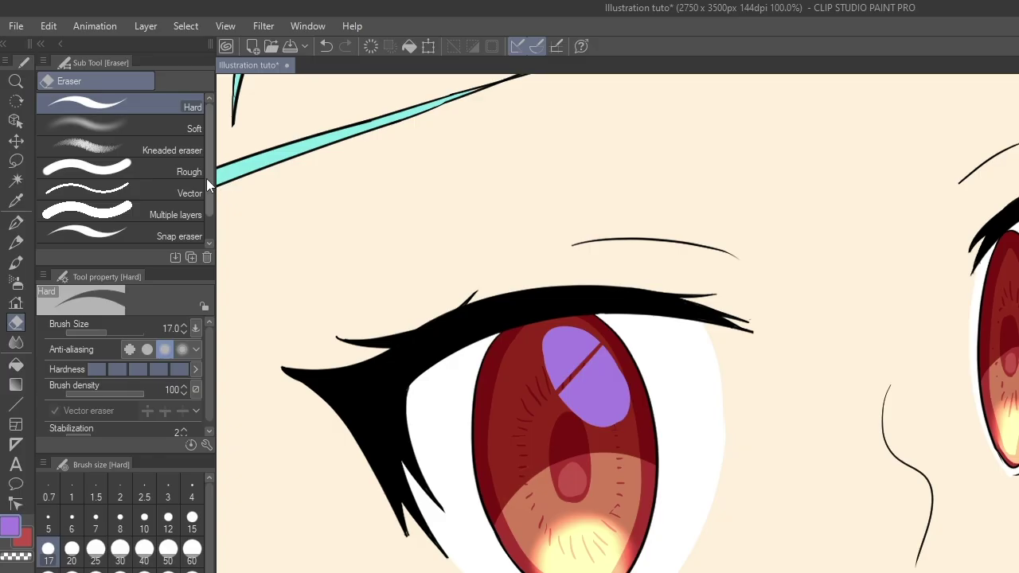
{"action": "left_click", "coordinate": [123, 88]}
{"action": "left_click_drag", "start_coordinate": [362, 250], "coordinate": [413, 310]}
{"action": "left_click_drag", "start_coordinate": [360, 228], "coordinate": [413, 291]}
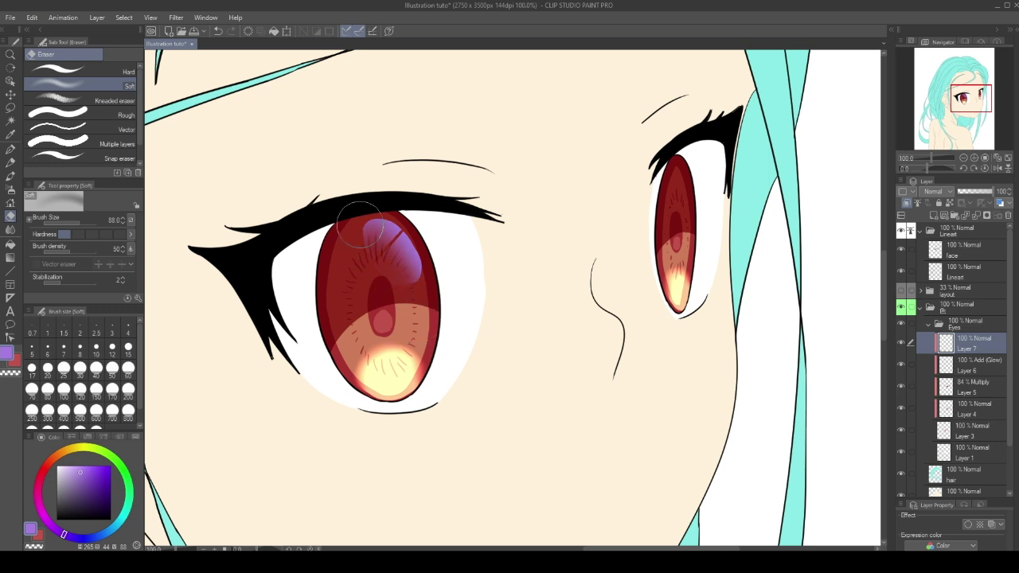
{"action": "key", "text": "ctrl+u"}
{"action": "left_click_drag", "start_coordinate": [683, 321], "coordinate": [677, 324]}
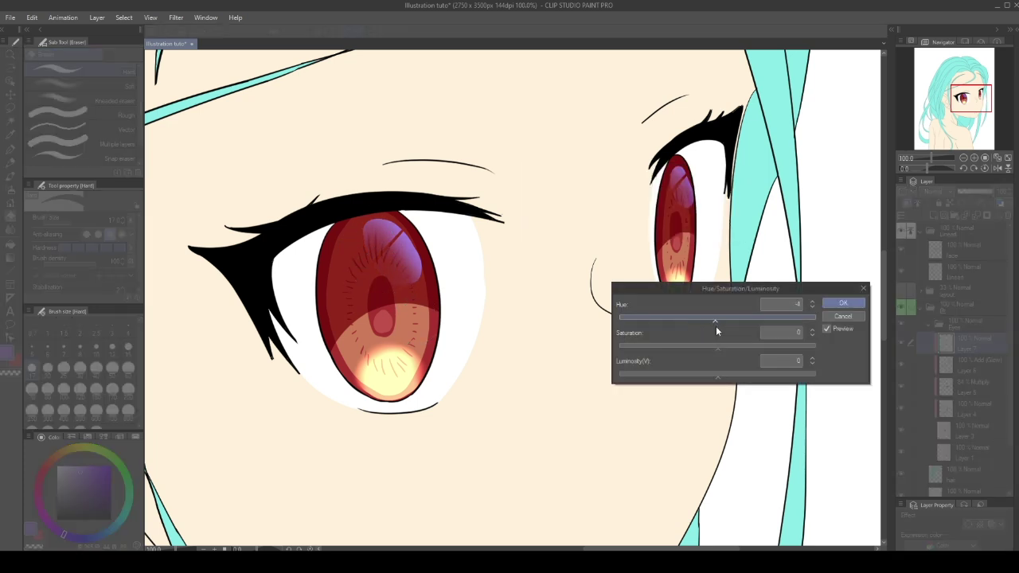
{"action": "left_click_drag", "start_coordinate": [778, 320], "coordinate": [790, 321]}
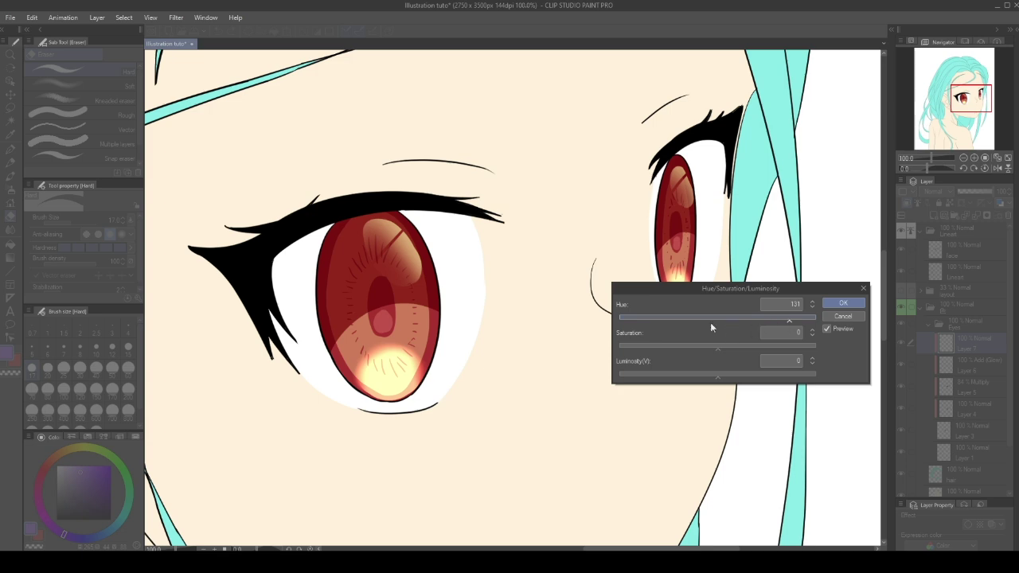
{"action": "left_click", "coordinate": [843, 316]}
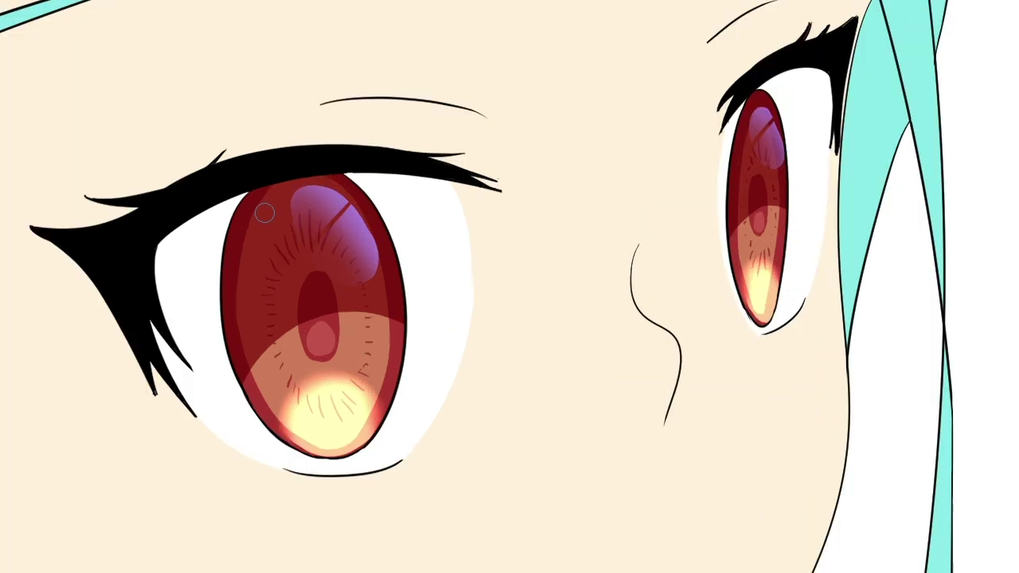
Paint white oval highlights, a white streak and small blue, pink and yellow dots on both irises
{"action": "left_click", "coordinate": [340, 243]}
{"action": "mouse_move", "coordinate": [255, 257]}
{"action": "left_mouse_down"}
{"action": "mouse_move", "coordinate": [241, 283]}
{"action": "mouse_move", "coordinate": [251, 262]}
{"action": "left_mouse_up"}
{"action": "left_click_drag", "start_coordinate": [388, 314], "coordinate": [344, 316]}
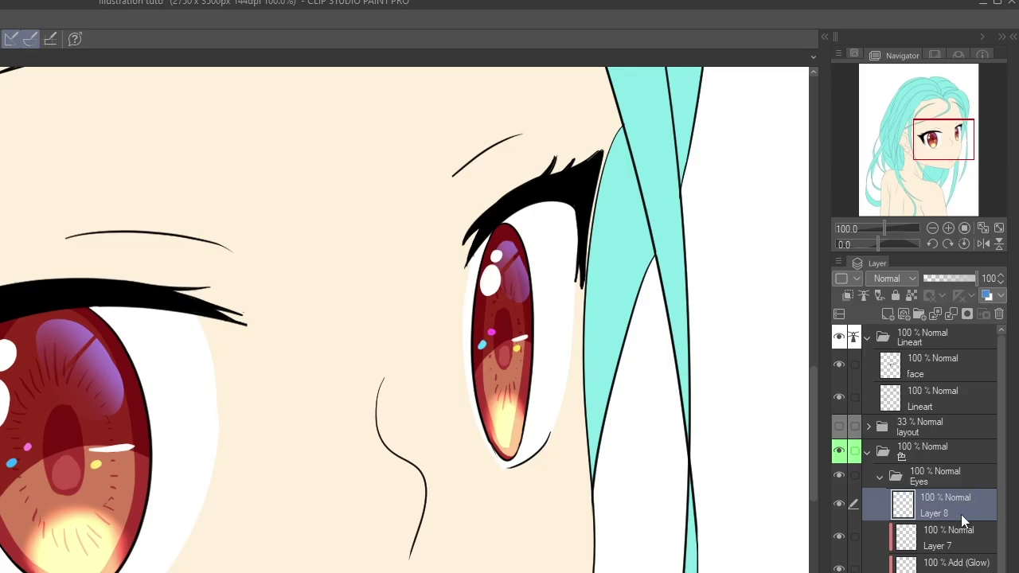
Duplicate the highlights layer, apply a Gaussian blur to the copy and set its blending mode to Add (Glow)
{"action": "right_click", "coordinate": [965, 512]}
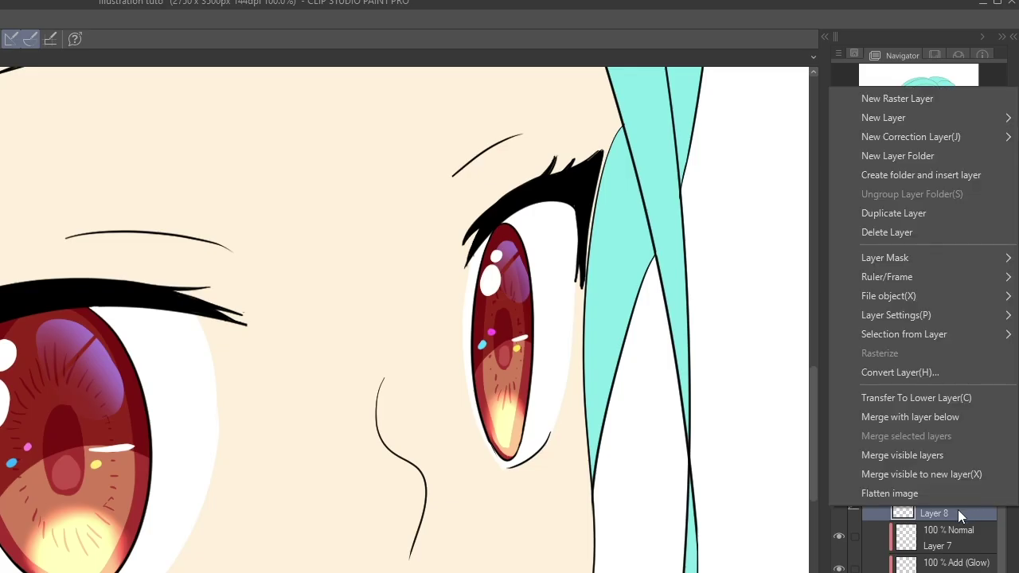
{"action": "left_click", "coordinate": [952, 214]}
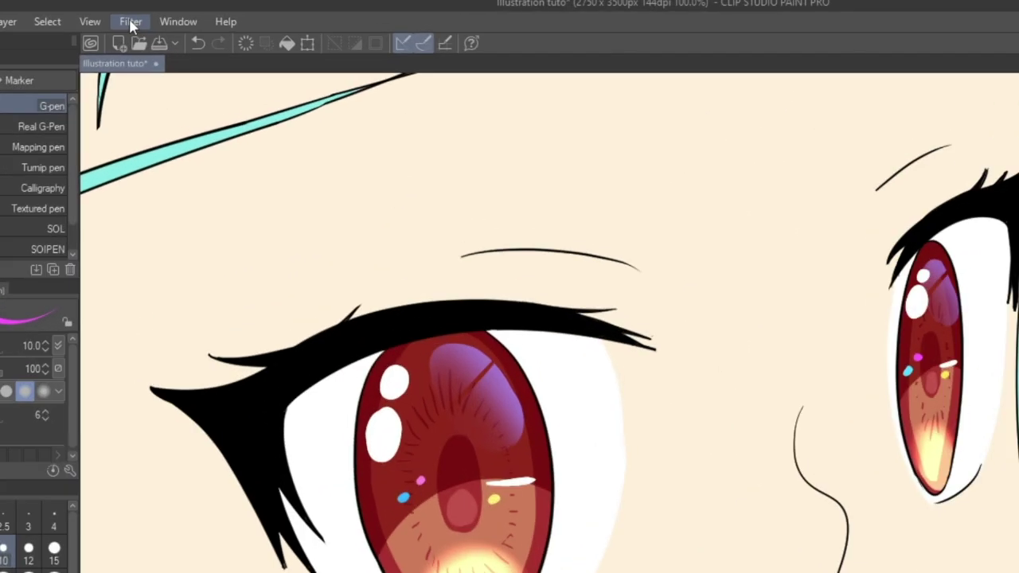
{"action": "left_click", "coordinate": [132, 24]}
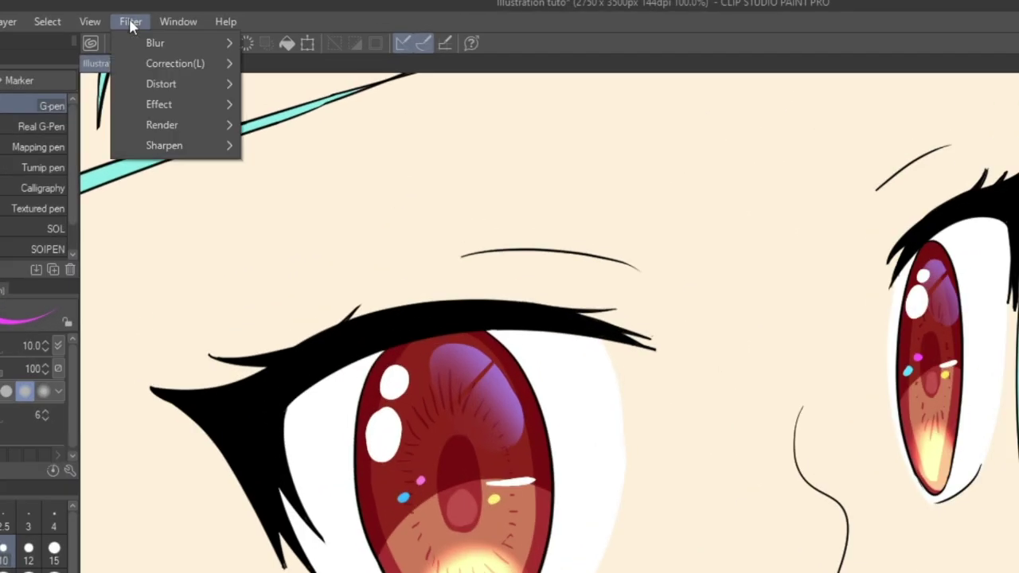
{"action": "mouse_move", "coordinate": [141, 48]}
{"action": "left_click", "coordinate": [298, 91]}
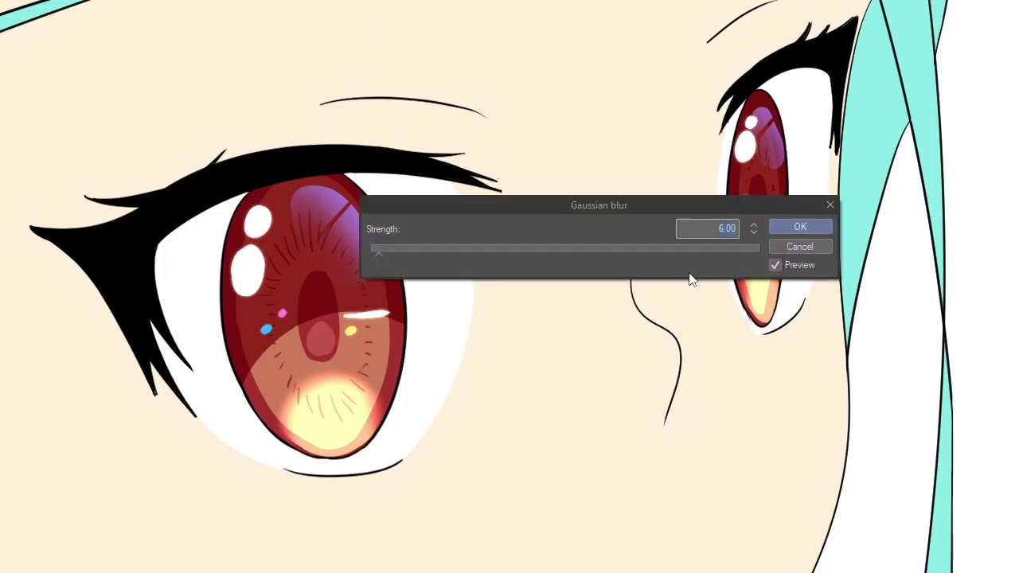
{"action": "type", "text": "30"}
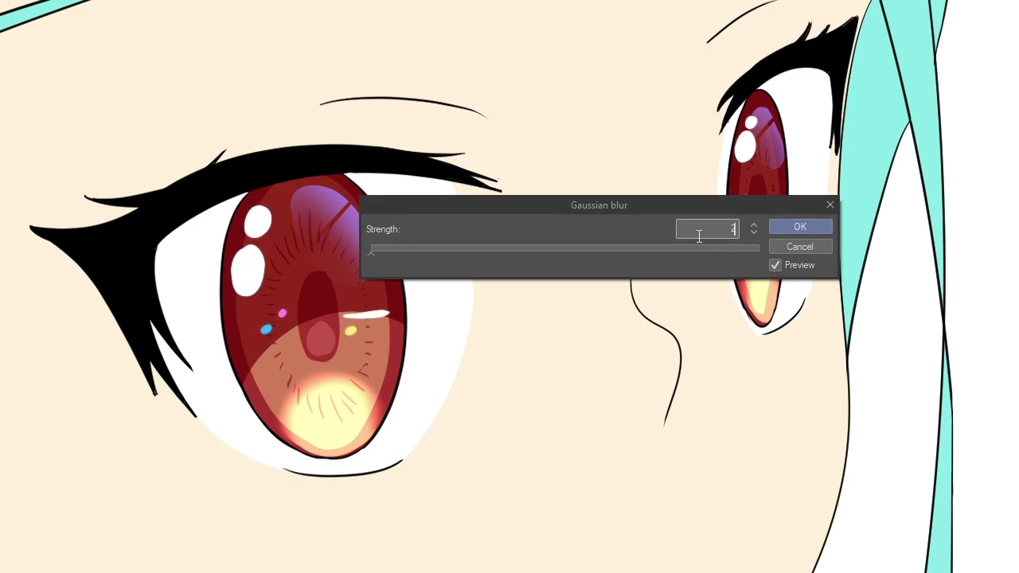
{"action": "key", "text": "Return"}
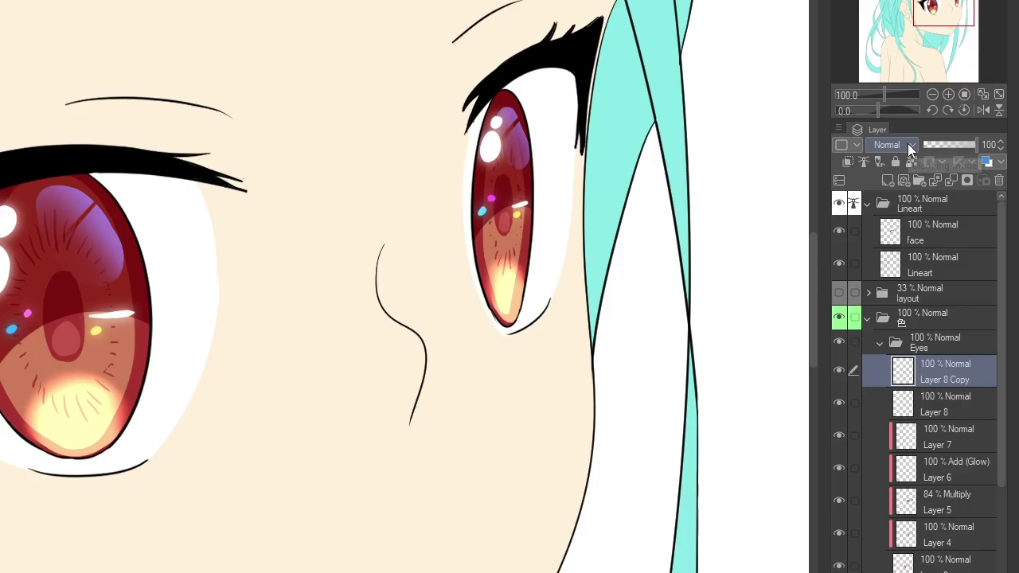
{"action": "left_click", "coordinate": [908, 146]}
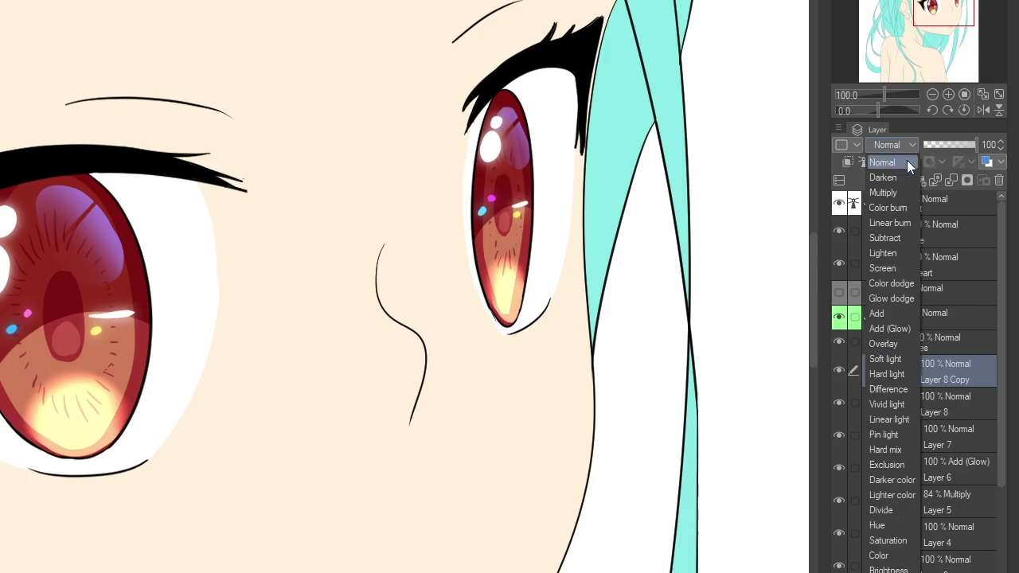
{"action": "left_click", "coordinate": [907, 329]}
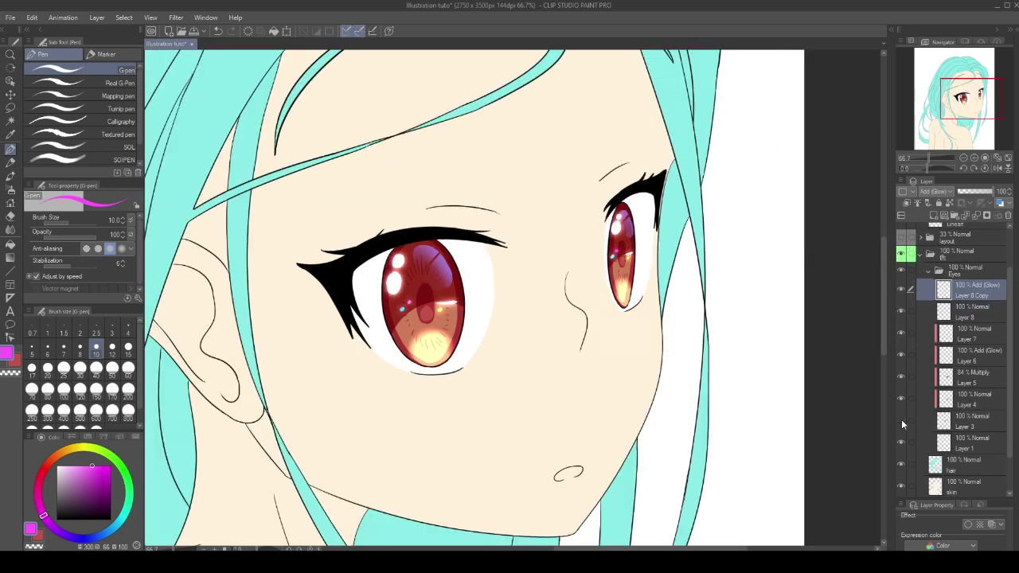
Select the iris shapes from Layer 3 and expand the selection twice, the second time by 2 px
{"action": "left_click", "coordinate": [946, 422]}
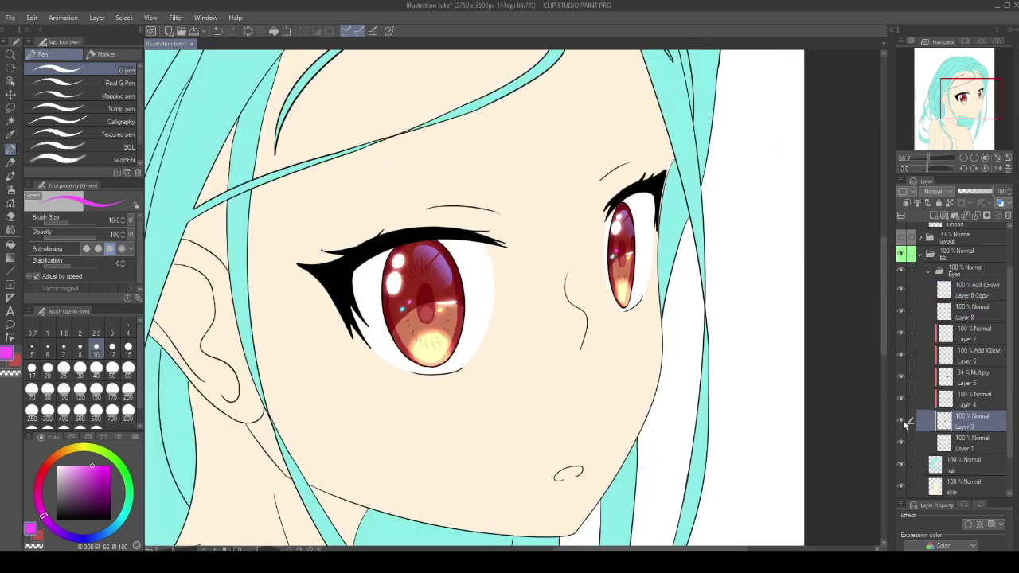
{"action": "left_click", "coordinate": [901, 420]}
{"action": "left_click", "coordinate": [902, 421]}
{"action": "left_click", "coordinate": [945, 424], "text": "ctrl"}
{"action": "left_click", "coordinate": [123, 17]}
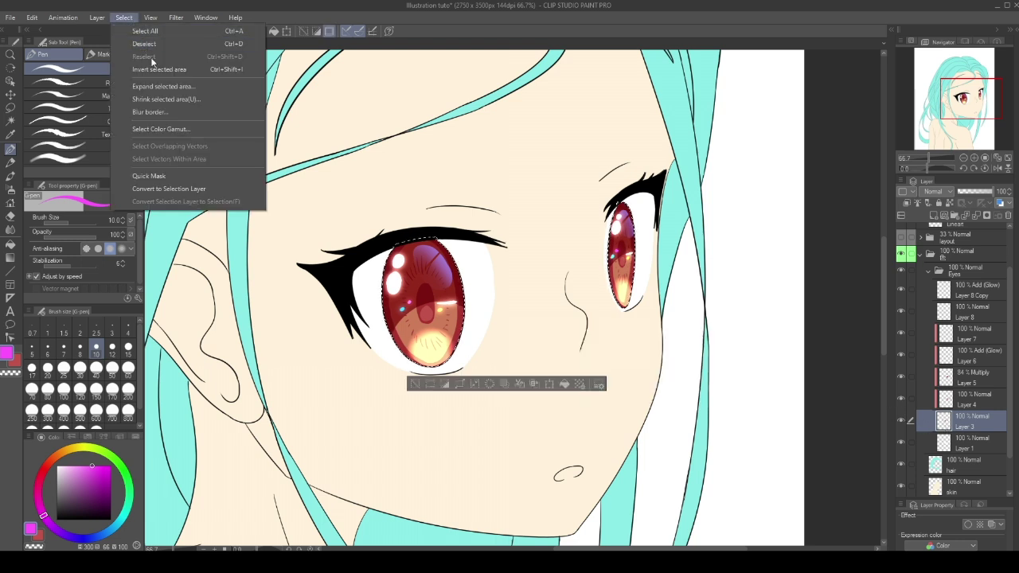
{"action": "left_click", "coordinate": [194, 87]}
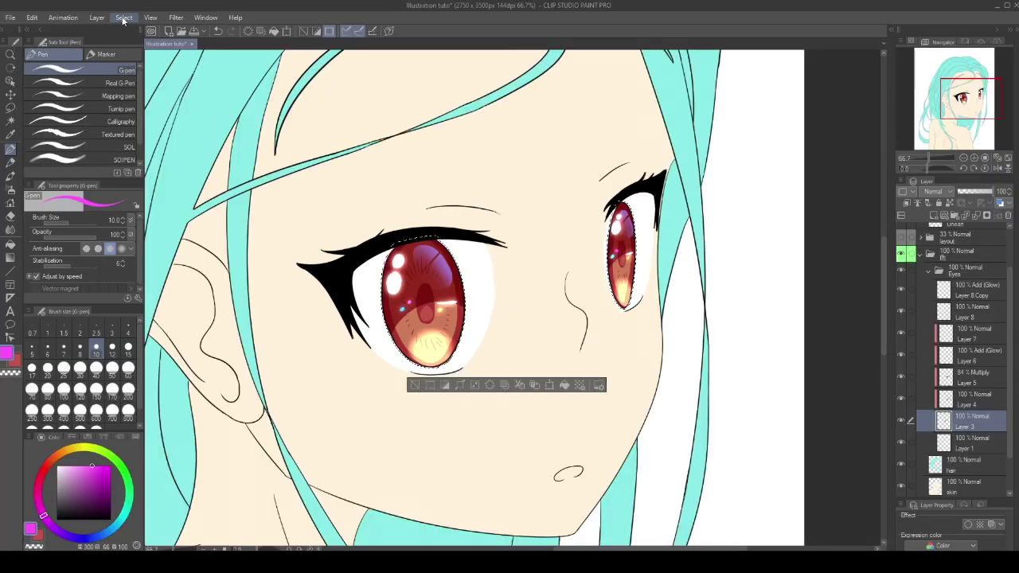
{"action": "left_click", "coordinate": [125, 17]}
{"action": "left_click", "coordinate": [180, 88]}
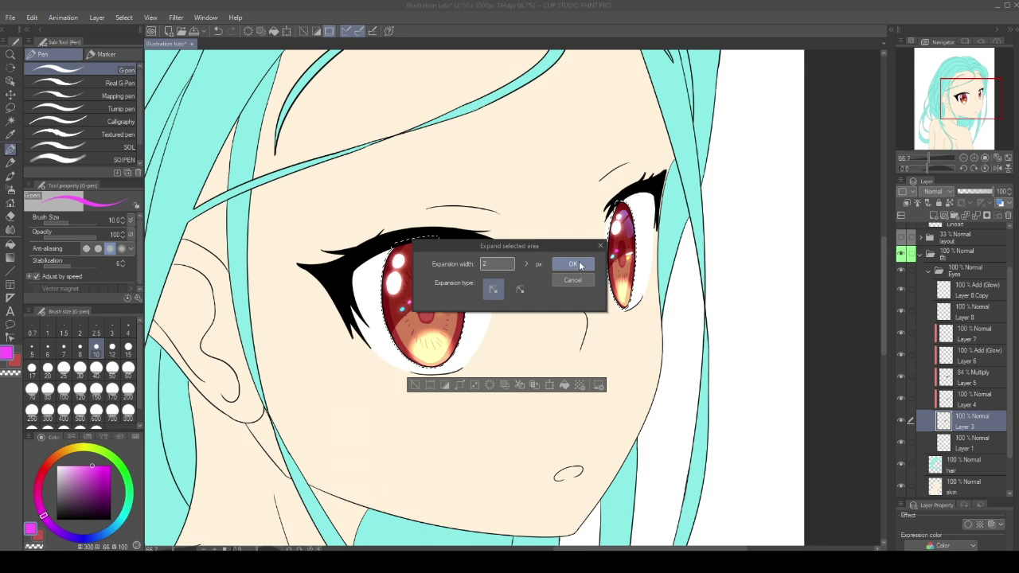
{"action": "left_click", "coordinate": [575, 265]}
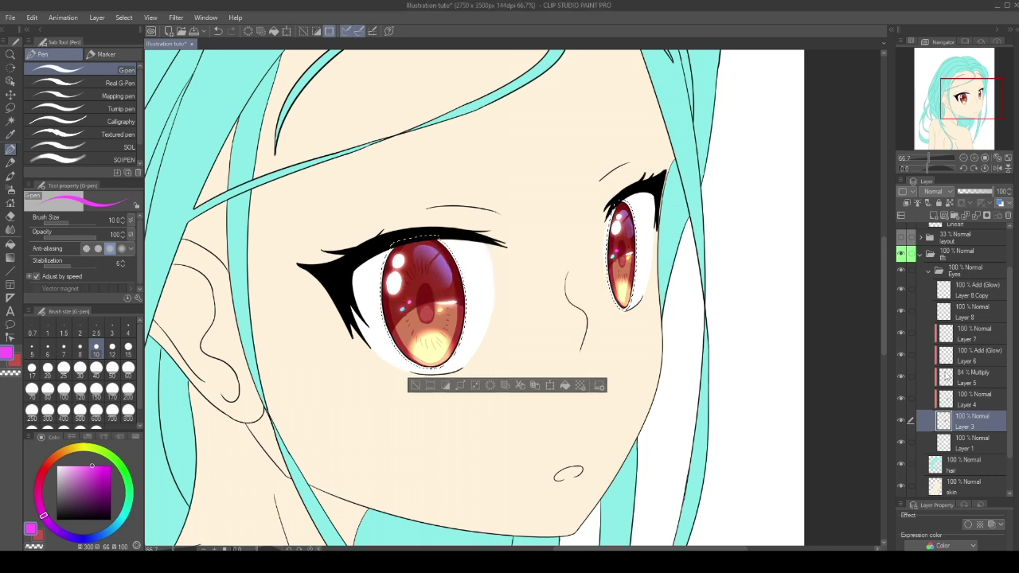
Add a layer clipped to the eye whites on Layer 1 and fill the expanded iris selection with pink (HSV 357, 45, 100)
{"action": "left_click", "coordinate": [941, 446]}
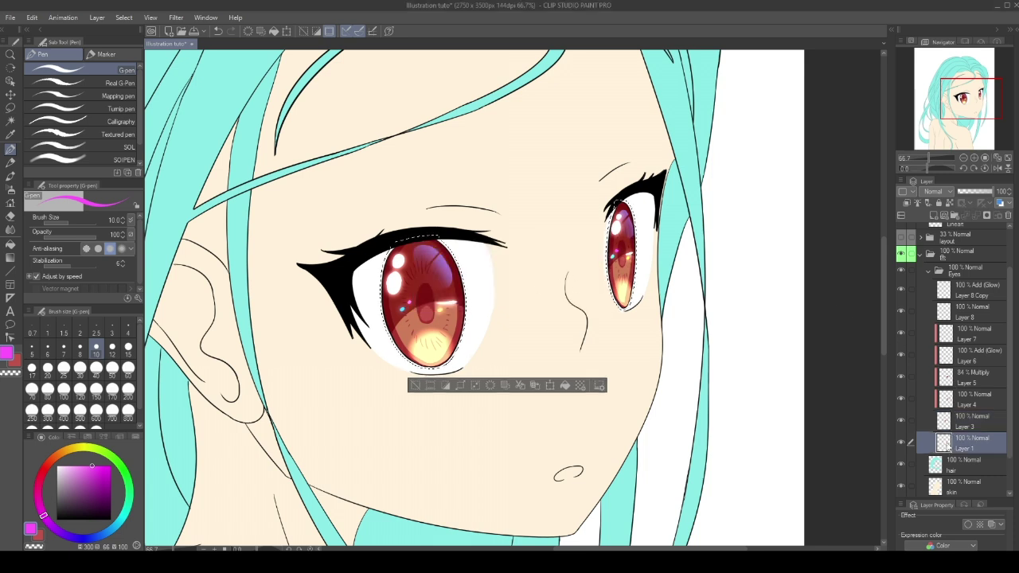
{"action": "left_click", "coordinate": [934, 216]}
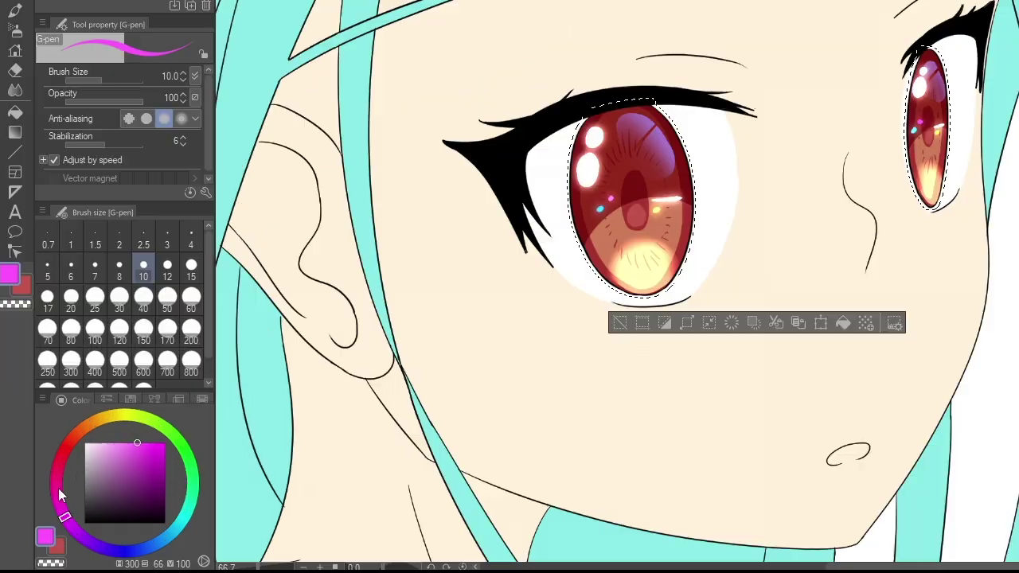
{"action": "left_click", "coordinate": [59, 472]}
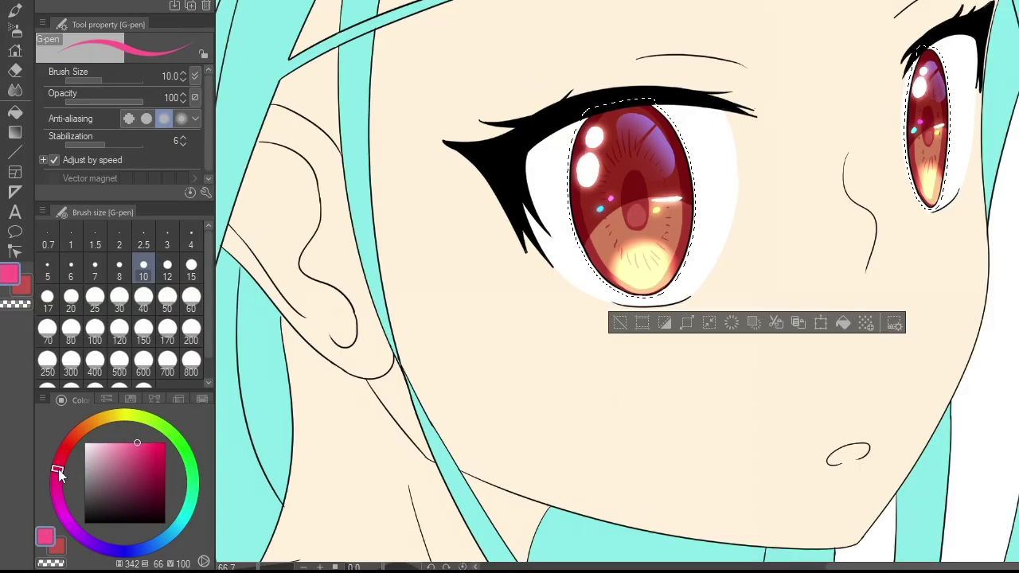
{"action": "left_click", "coordinate": [124, 444]}
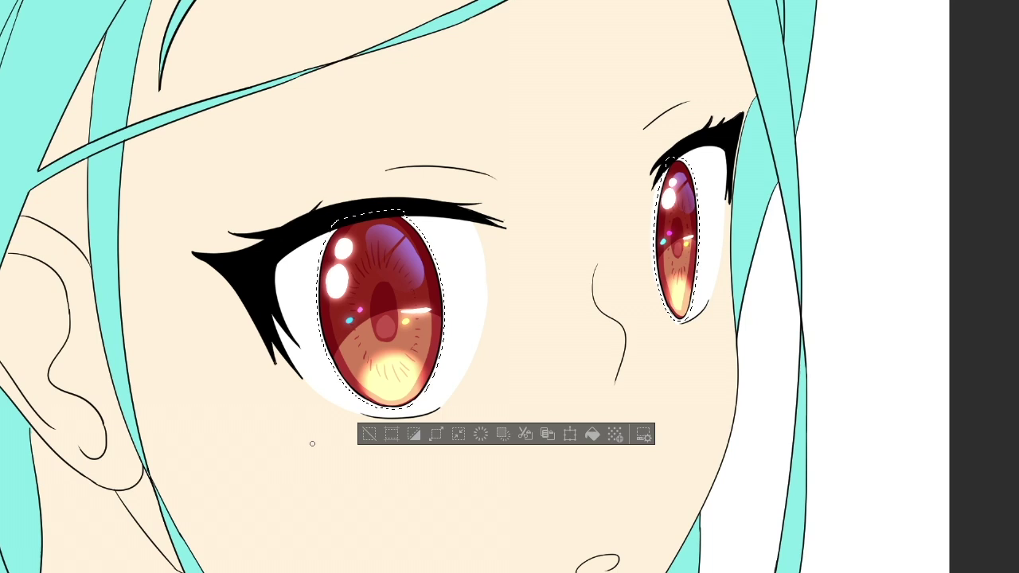
{"action": "key", "text": "alt+BackSpace"}
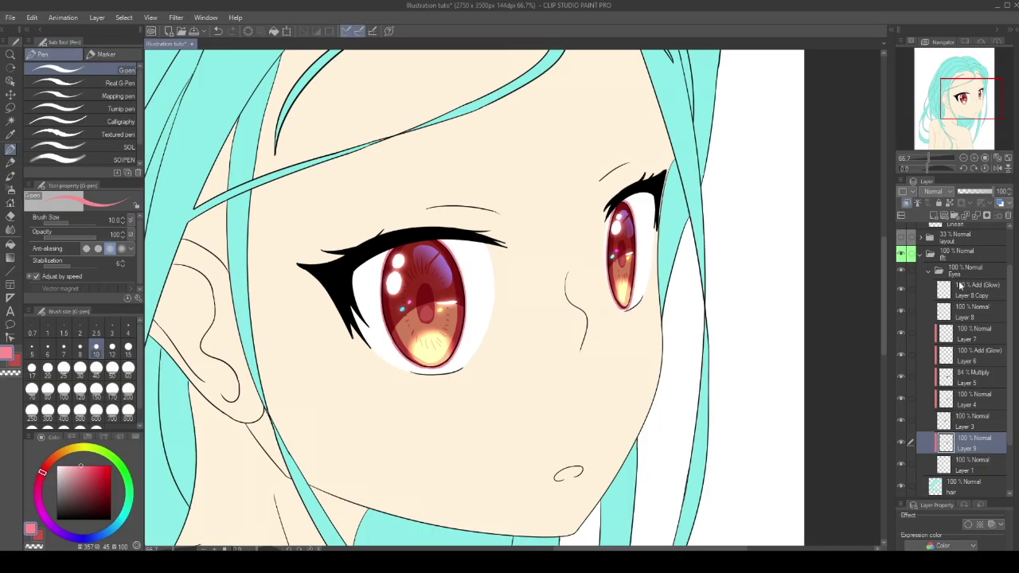
Add another raster layer above the pink outline, clip it to the layer below and set its opacity to 25%
{"action": "left_click", "coordinate": [934, 217]}
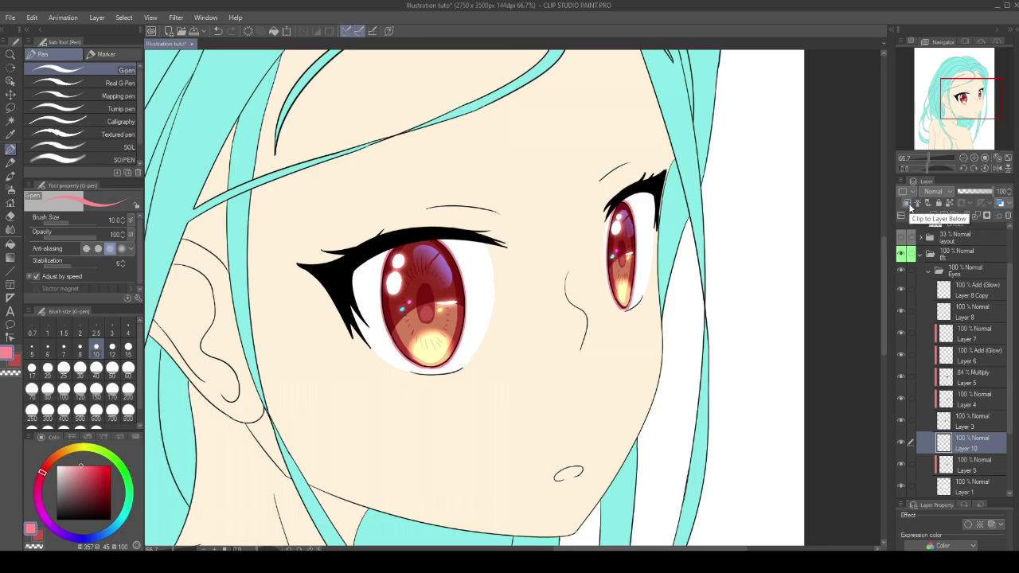
{"action": "left_click", "coordinate": [908, 207]}
{"action": "left_click_drag", "start_coordinate": [973, 193], "coordinate": [966, 191]}
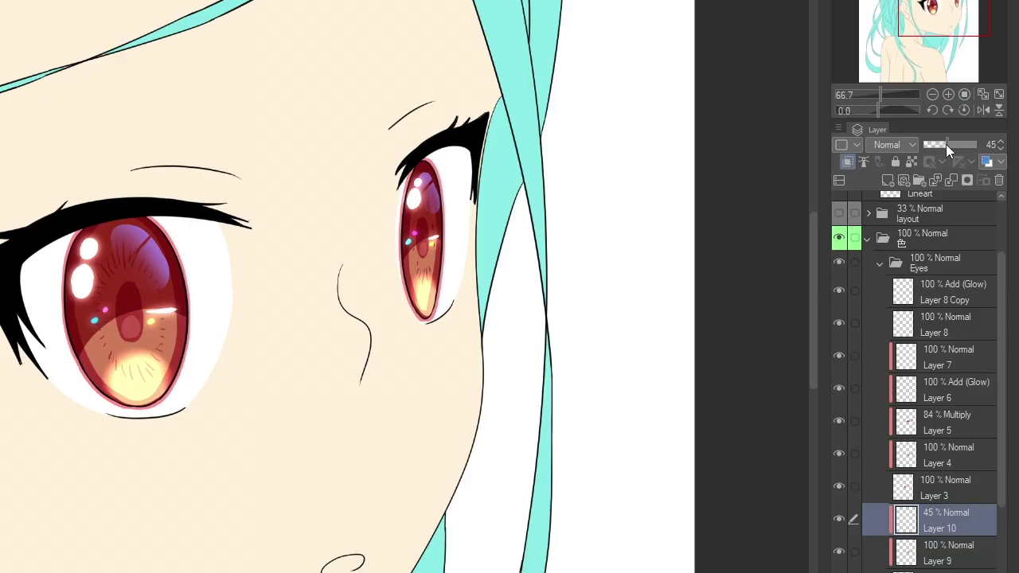
{"action": "left_click_drag", "start_coordinate": [938, 144], "coordinate": [936, 145]}
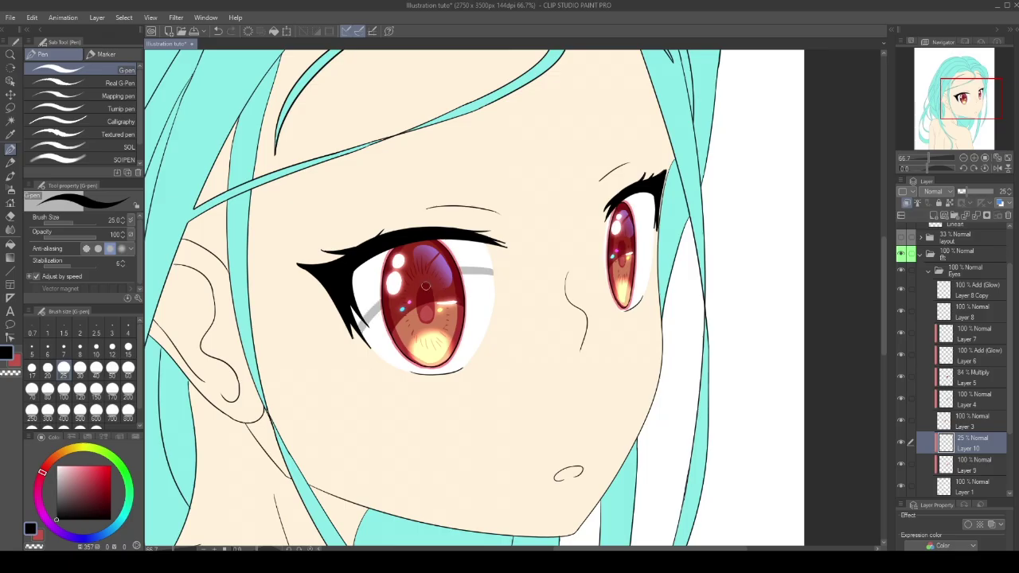
Paint a black shadow with the 25 px G-pen across the upper eye whites and lower the shadow layer's opacity
{"action": "mouse_move", "coordinate": [498, 272]}
{"action": "left_mouse_down"}
{"action": "mouse_move", "coordinate": [407, 241]}
{"action": "mouse_move", "coordinate": [335, 279]}
{"action": "mouse_move", "coordinate": [377, 266]}
{"action": "mouse_move", "coordinate": [363, 317]}
{"action": "left_mouse_up"}
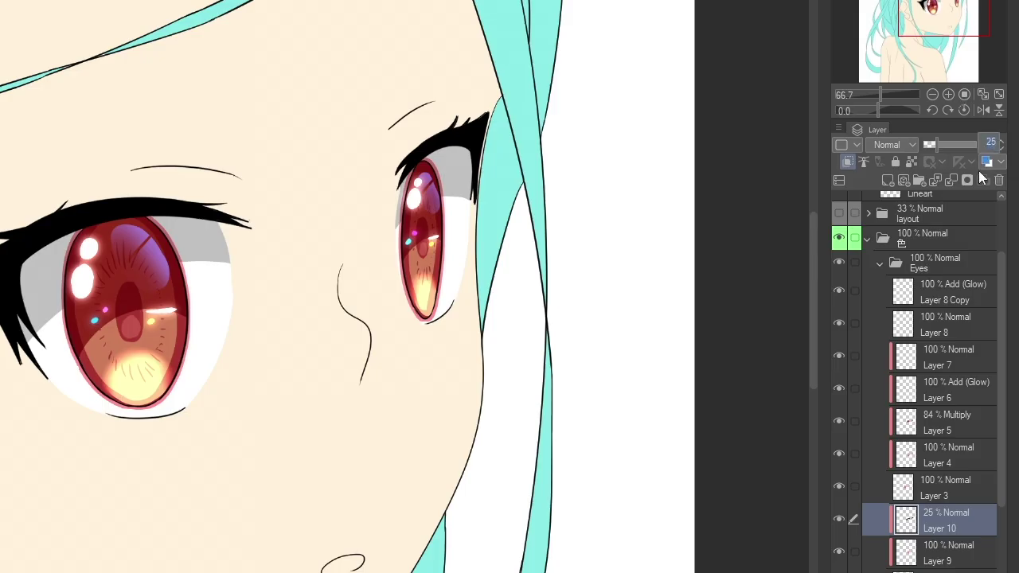
{"action": "key", "text": "Return"}
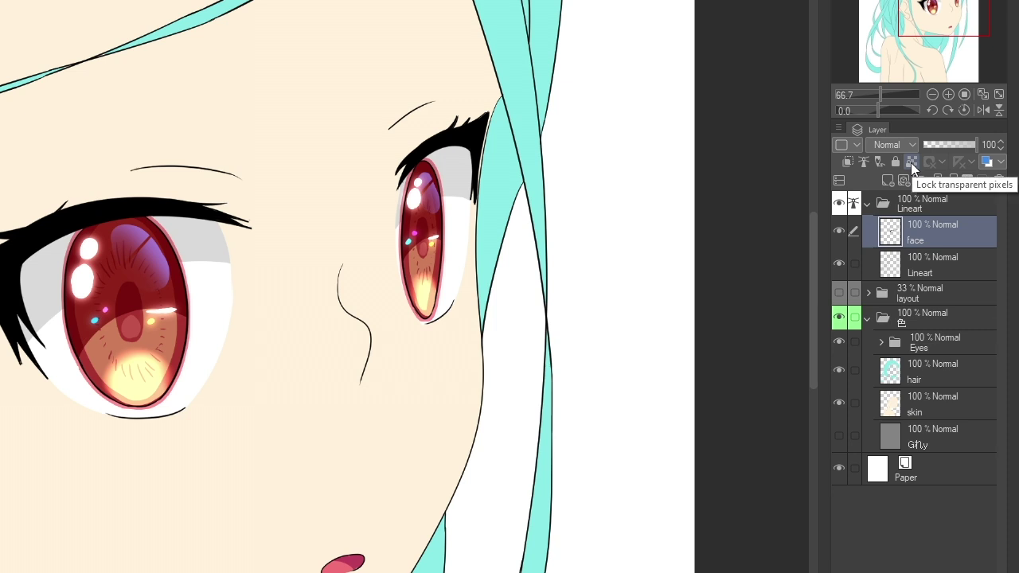
Lock the transparent pixels of the face line art layer
{"action": "left_click", "coordinate": [910, 162]}
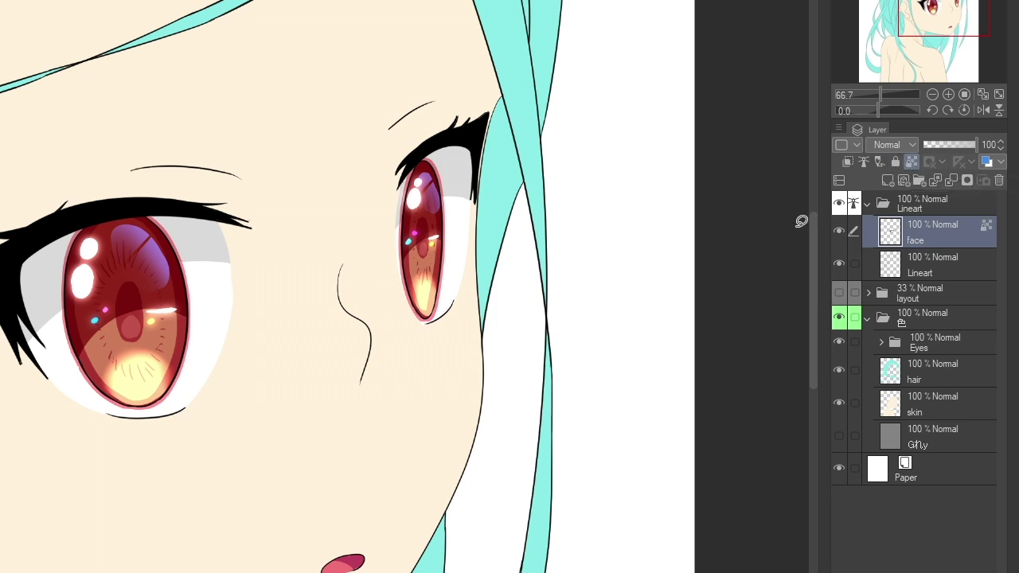